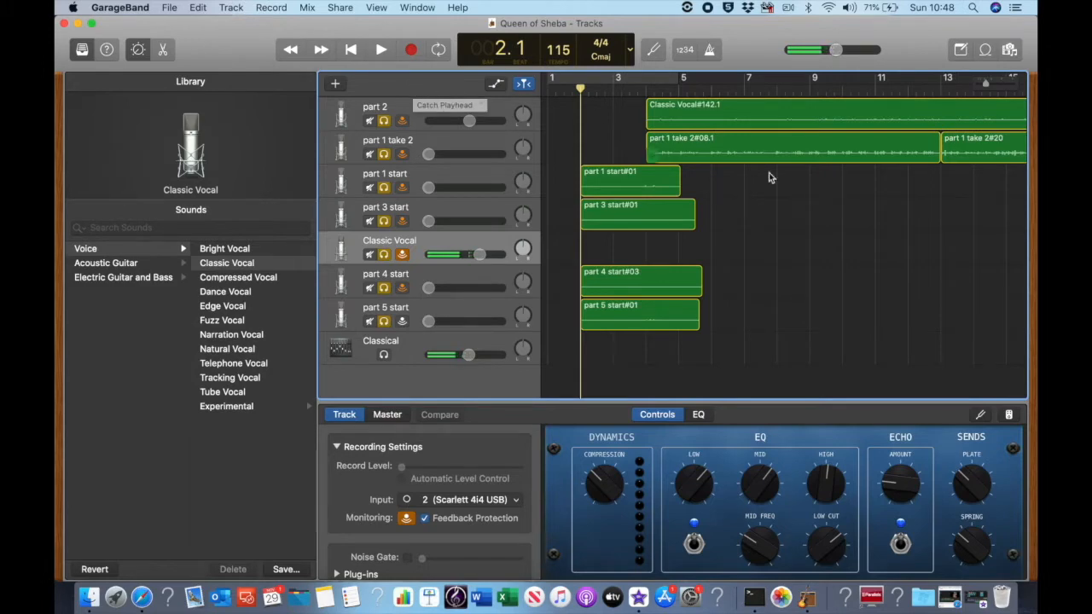
Step: Create a new empty project
scroll(838, 265, up, 5)
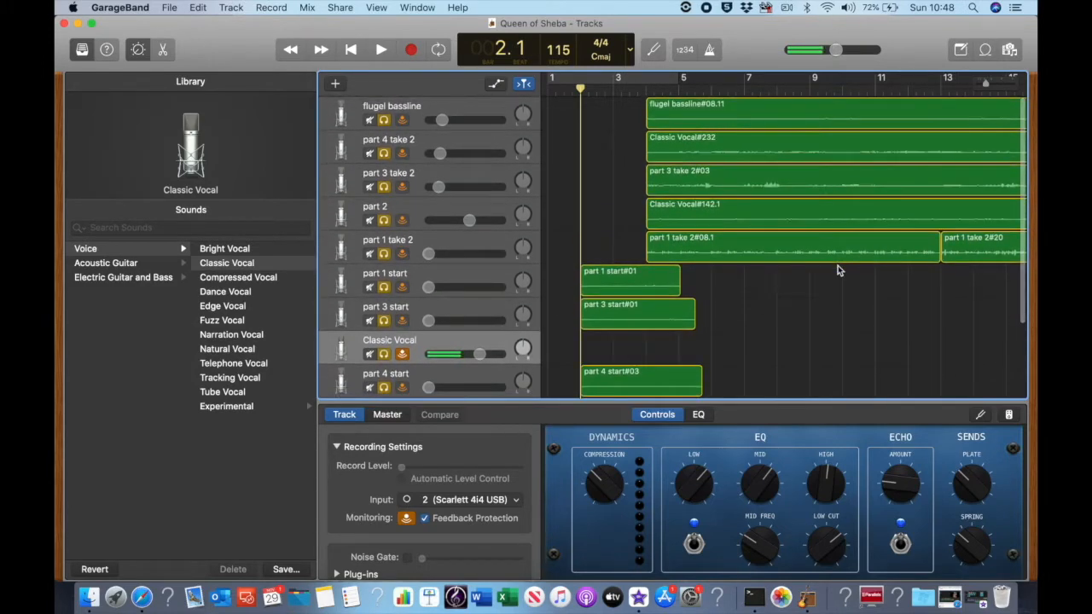
scroll(838, 265, down, 5)
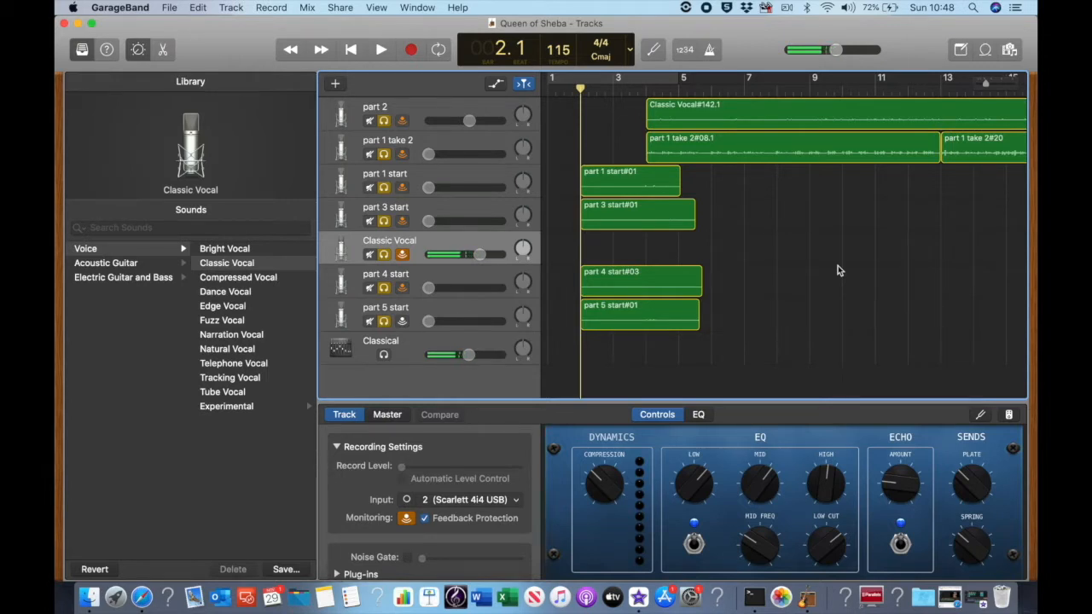
scroll(791, 227, up, 4)
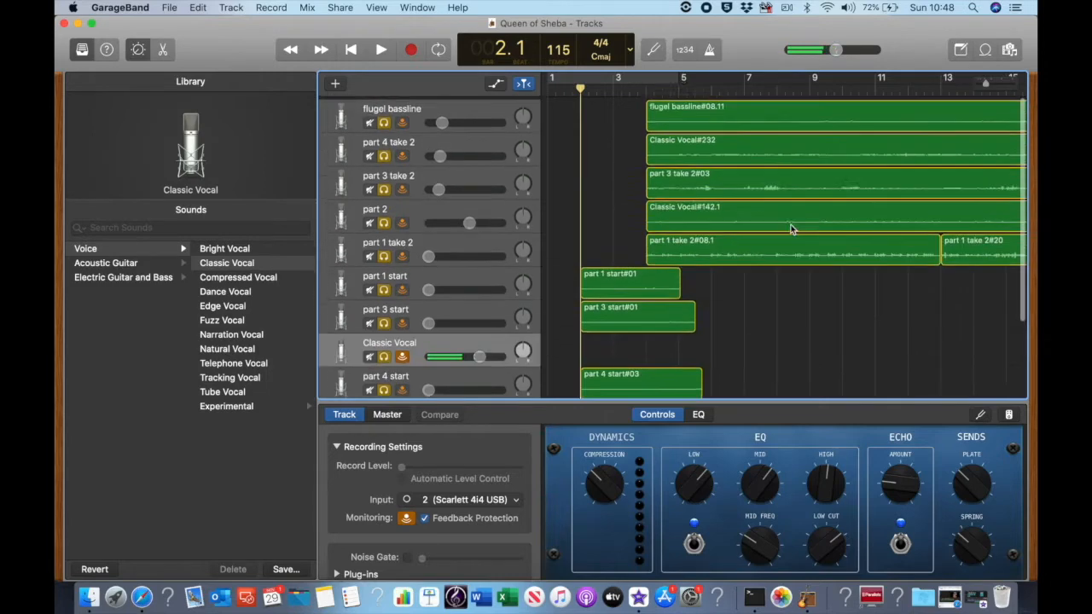
click(171, 8)
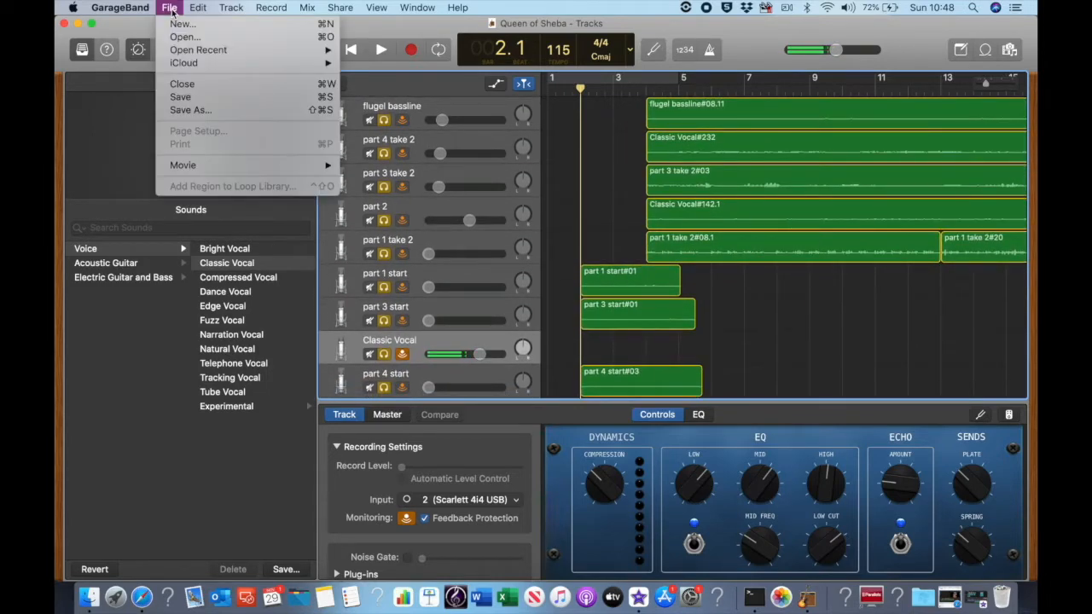
click(182, 24)
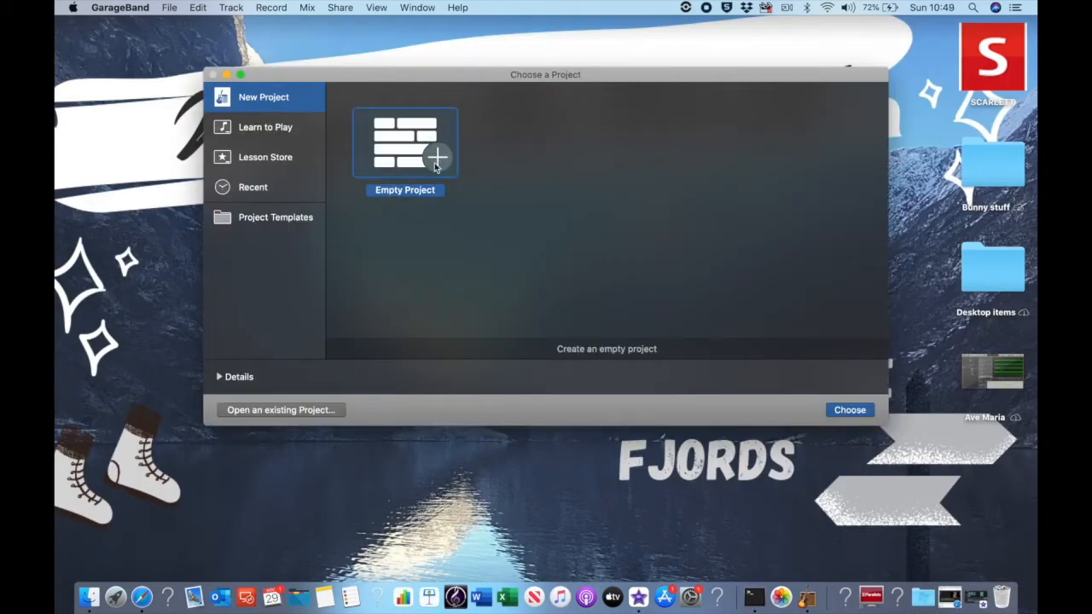
double_click(404, 150)
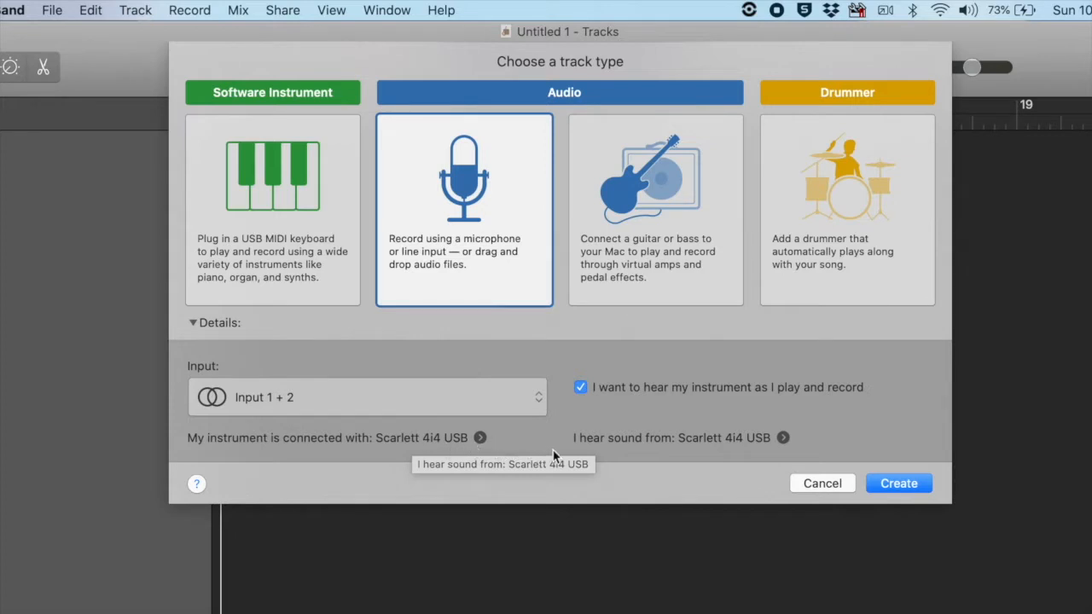
Step: Set the audio output device to Built-in Output
click(782, 435)
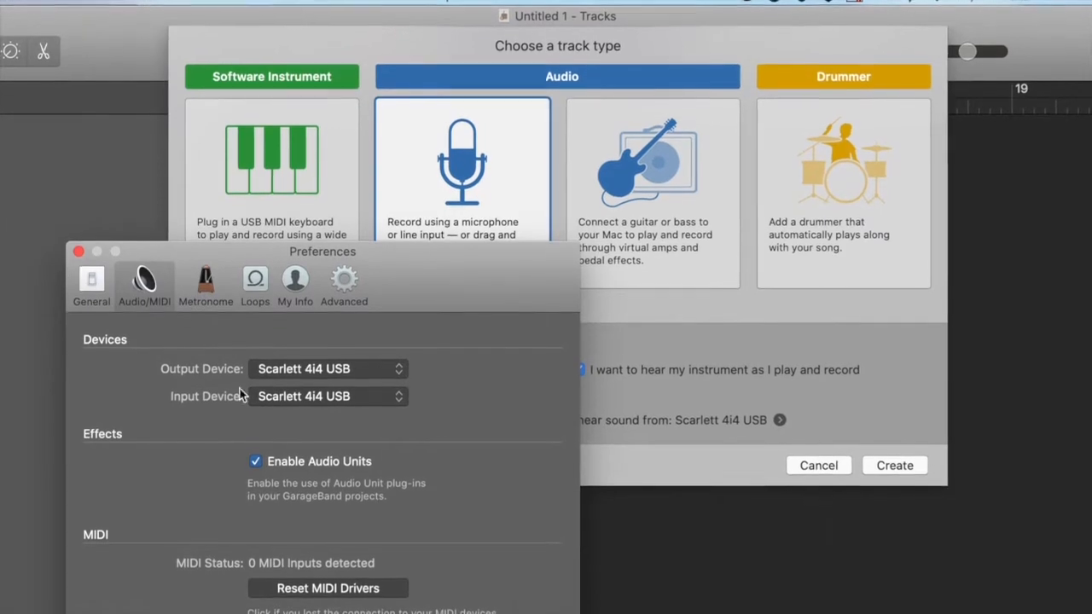
click(397, 372)
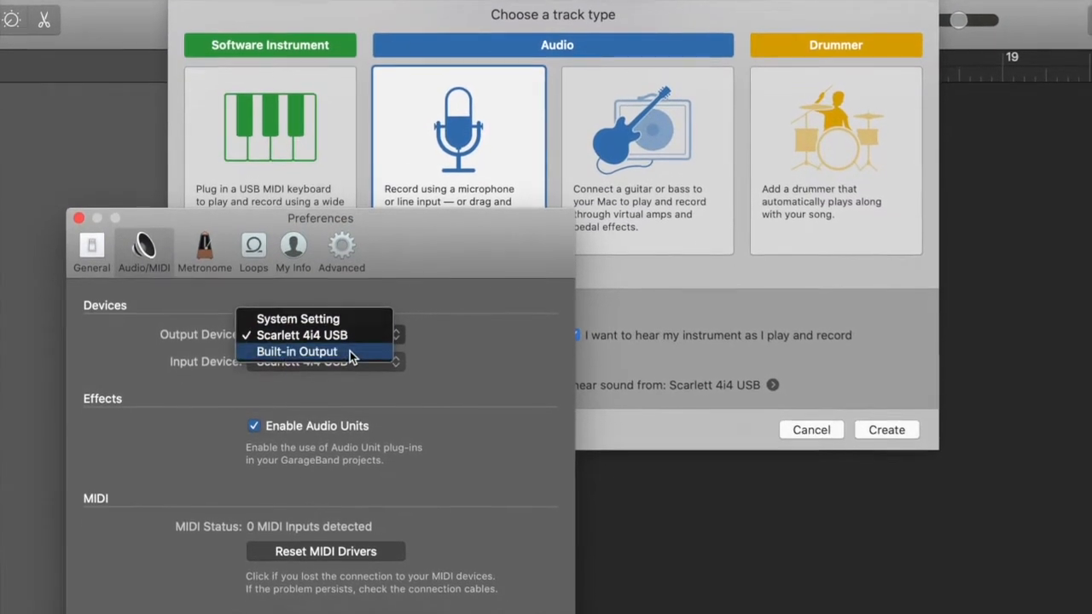
click(350, 356)
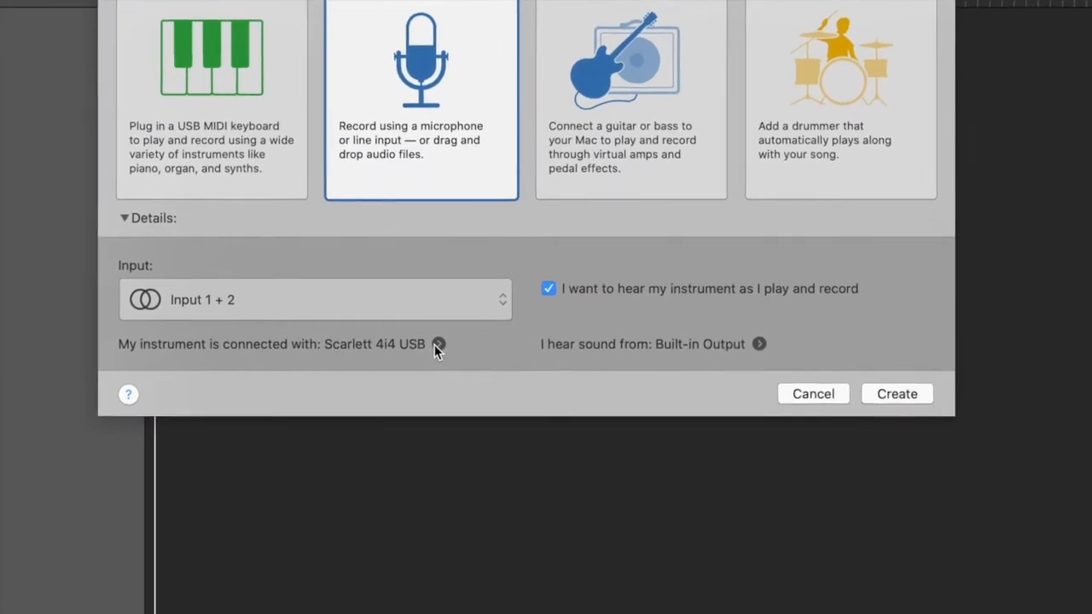
Step: Keep Scarlett 4i4 USB as the input device and create a microphone audio track using Input 1 + 2
click(437, 344)
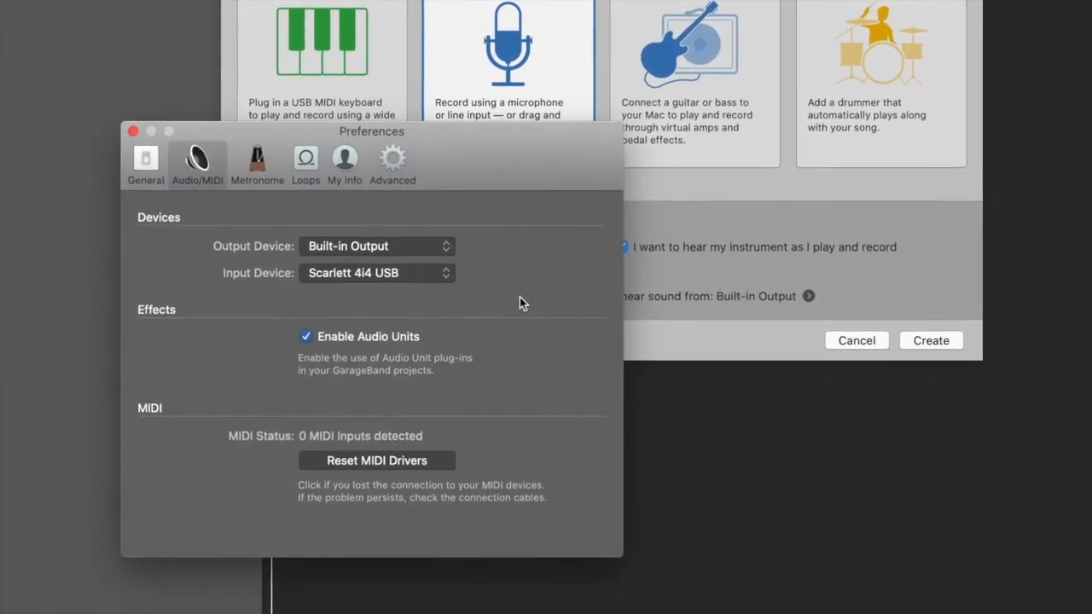
click(443, 273)
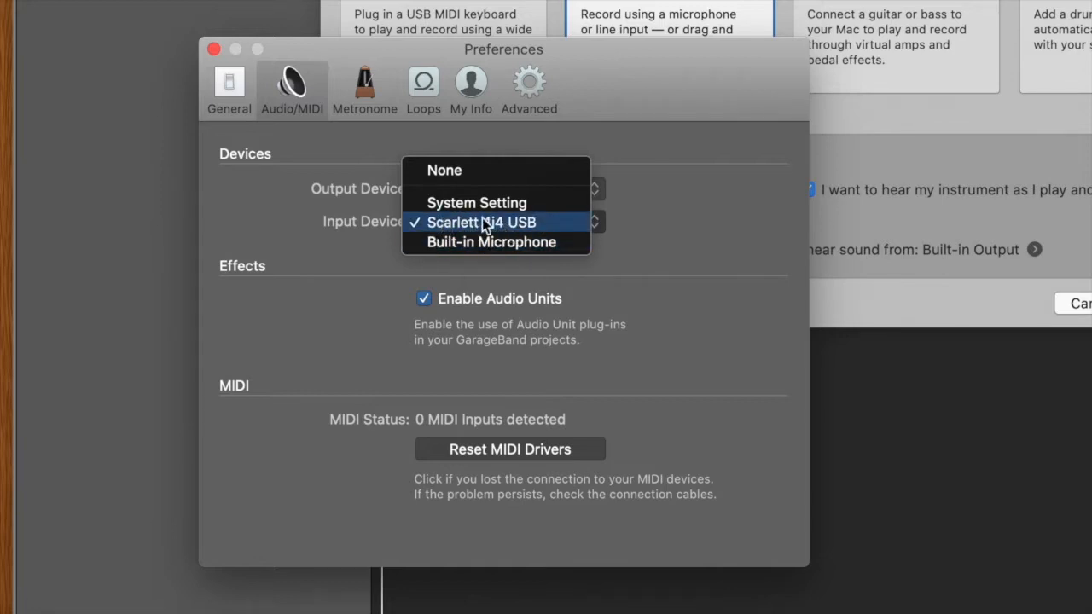
click(697, 213)
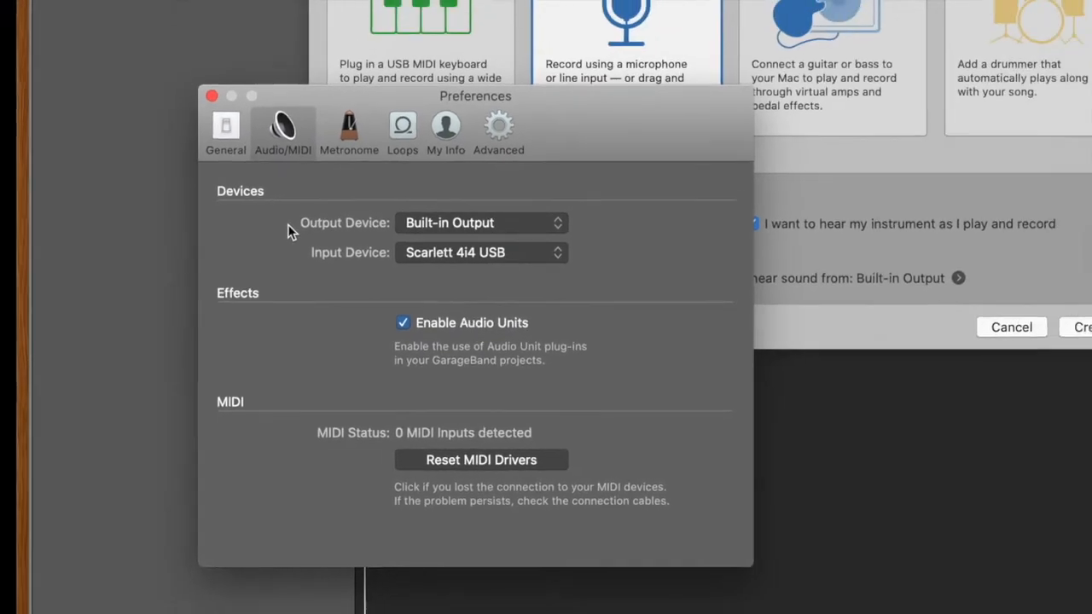
click(557, 254)
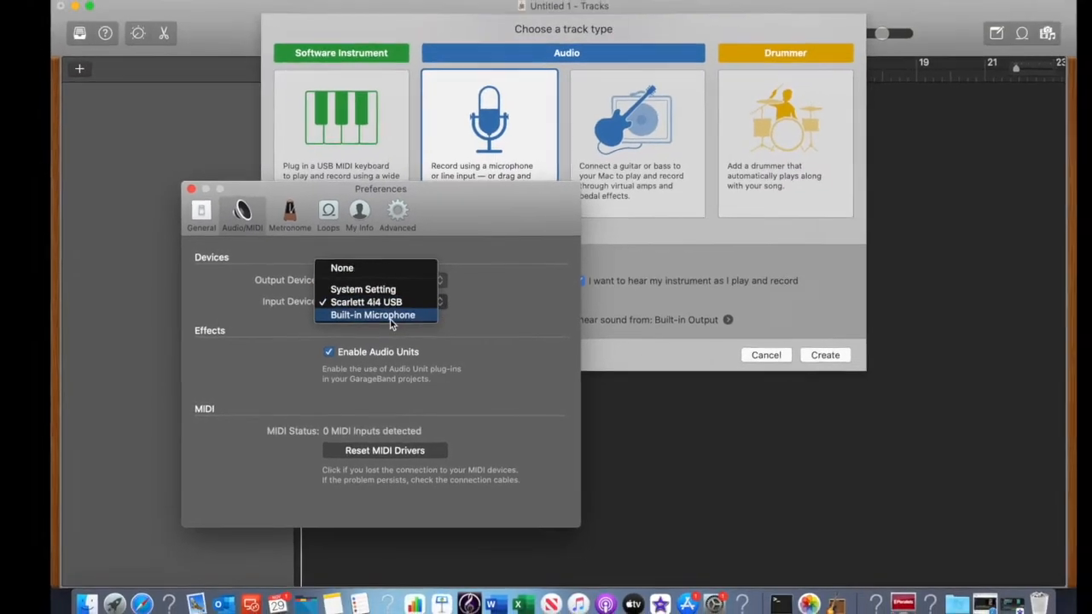
click(189, 199)
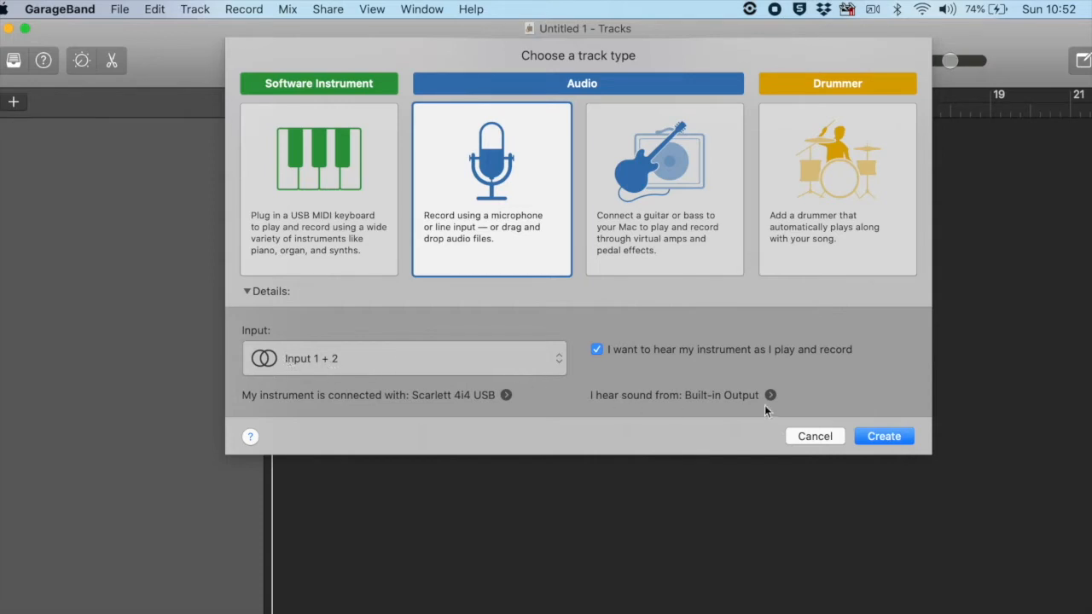
click(884, 437)
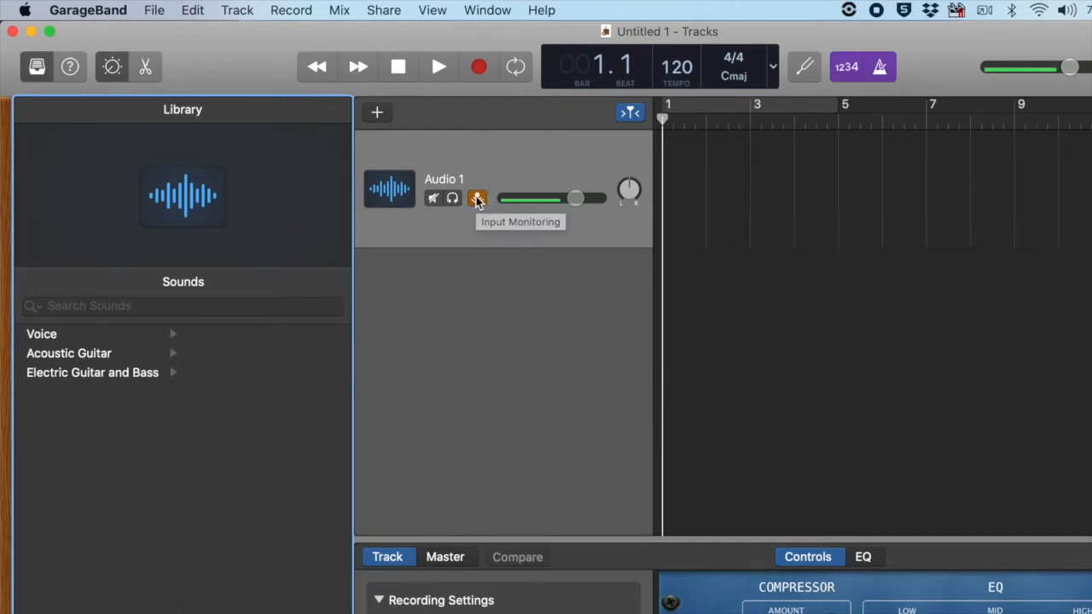
Step: Turn off input monitoring on the Audio 1 track
click(477, 199)
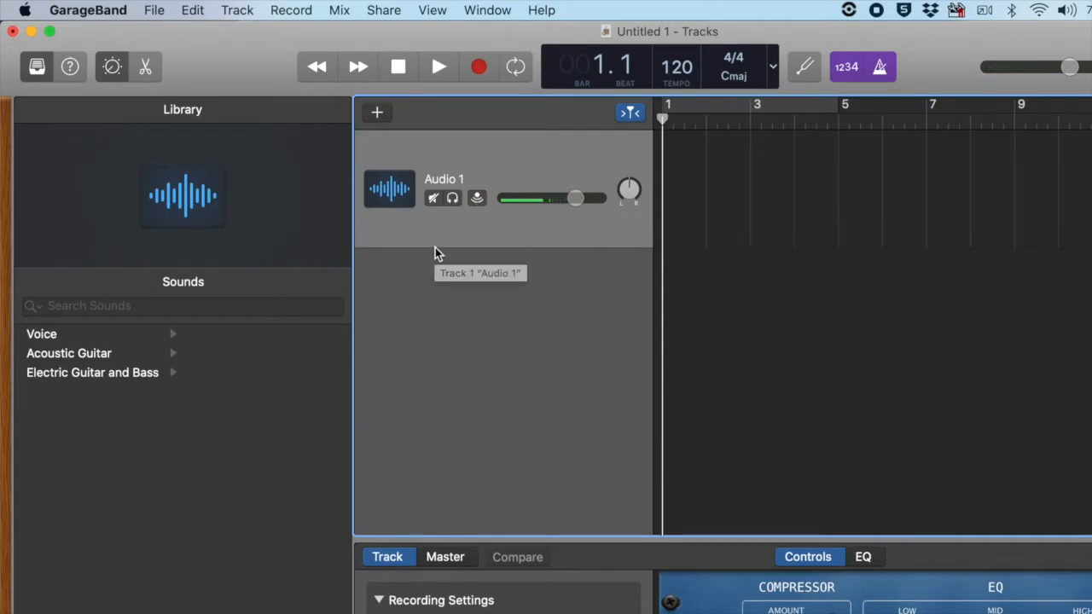
click(477, 200)
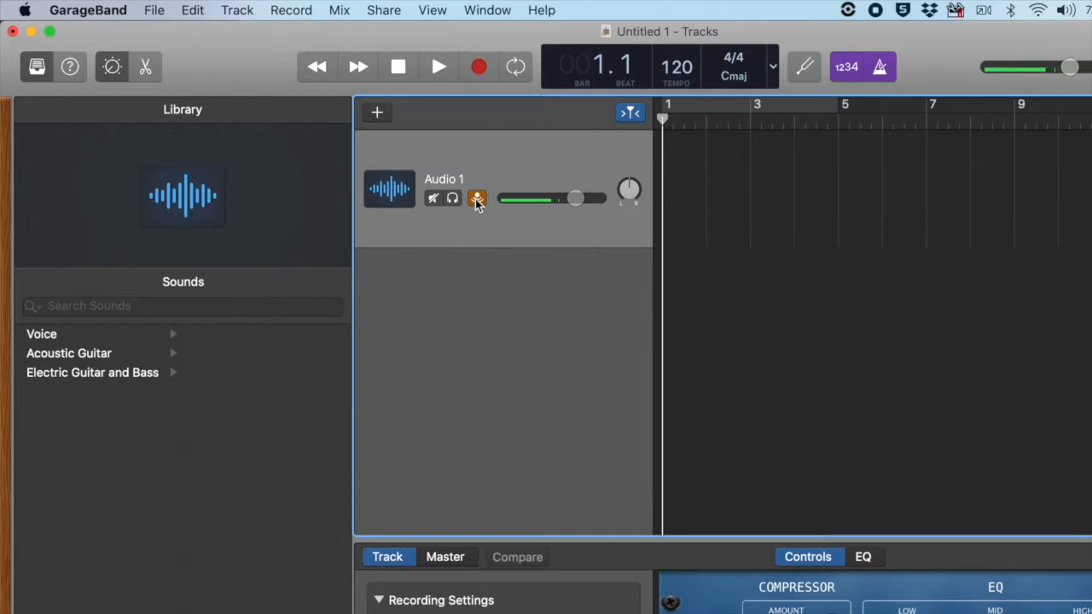
click(477, 200)
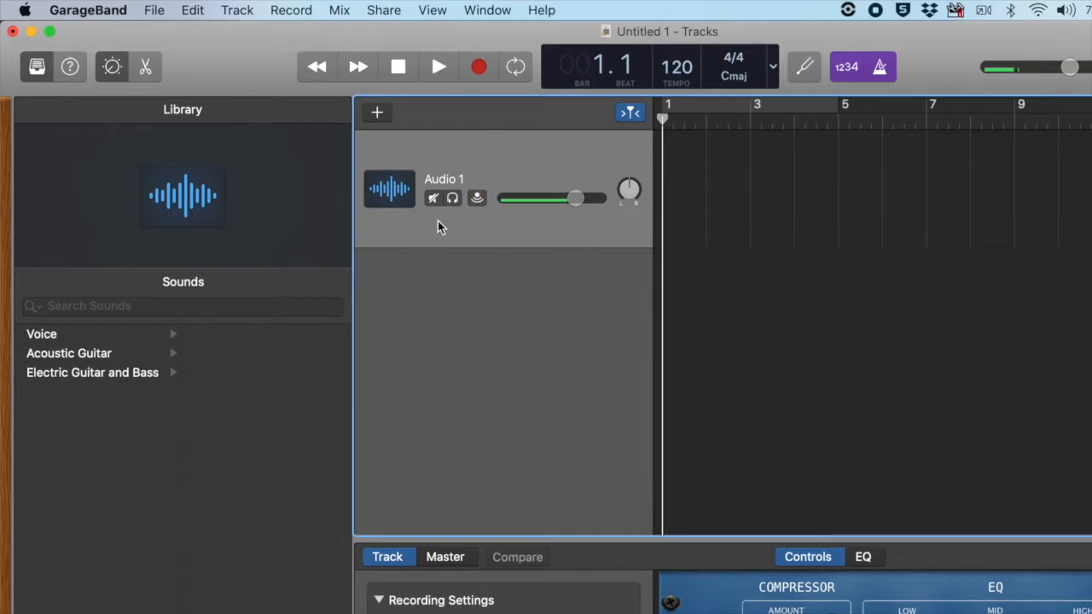
Step: Solo the Audio 1 track, and switch its mute on and back off
click(454, 200)
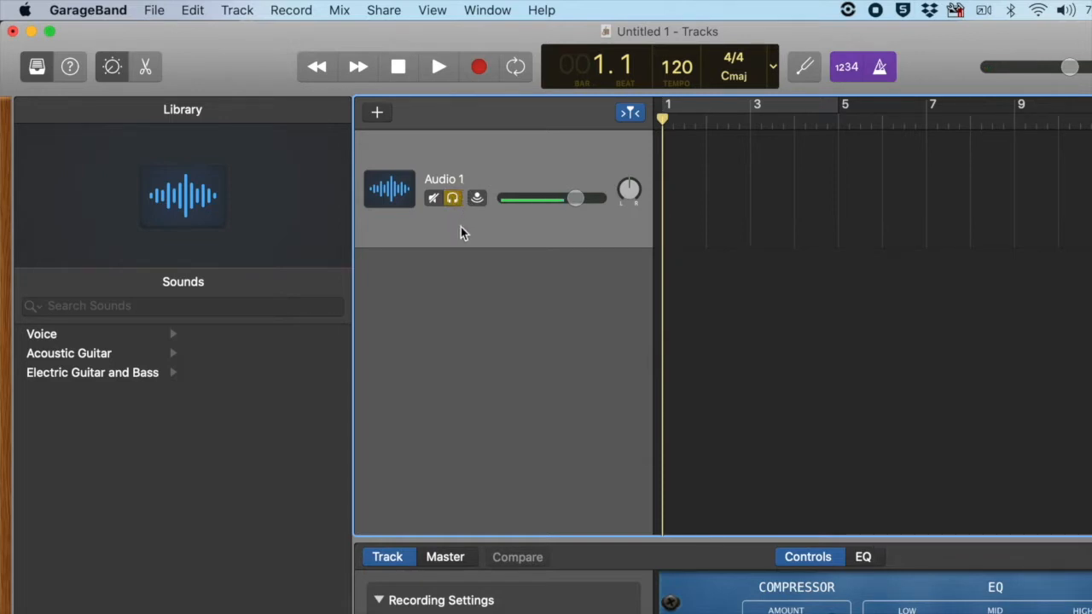
click(433, 200)
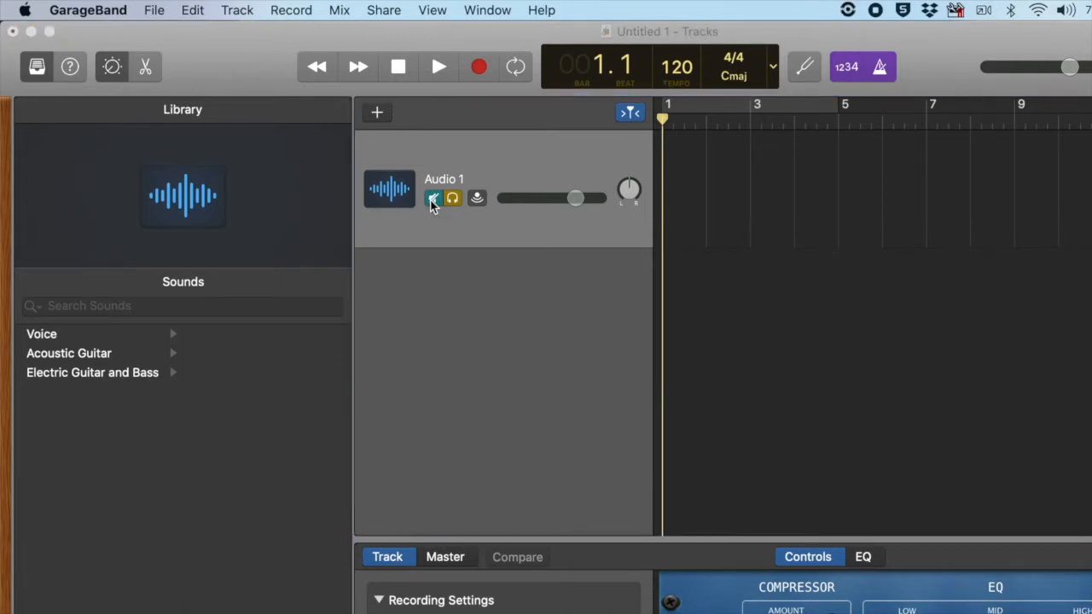
click(433, 204)
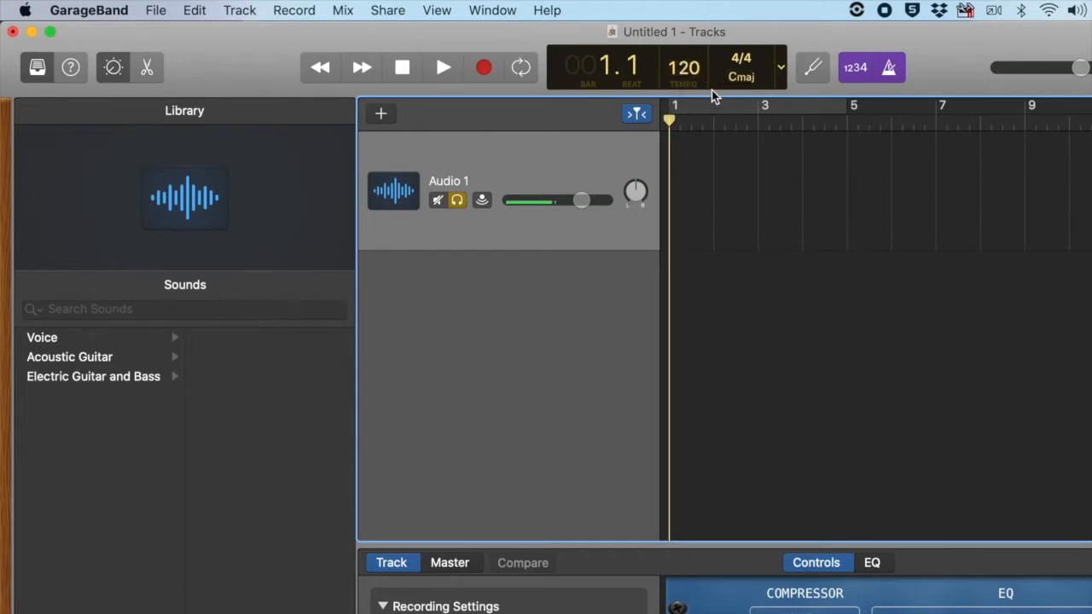
Step: Set the project tempo to 90
double_click(685, 68)
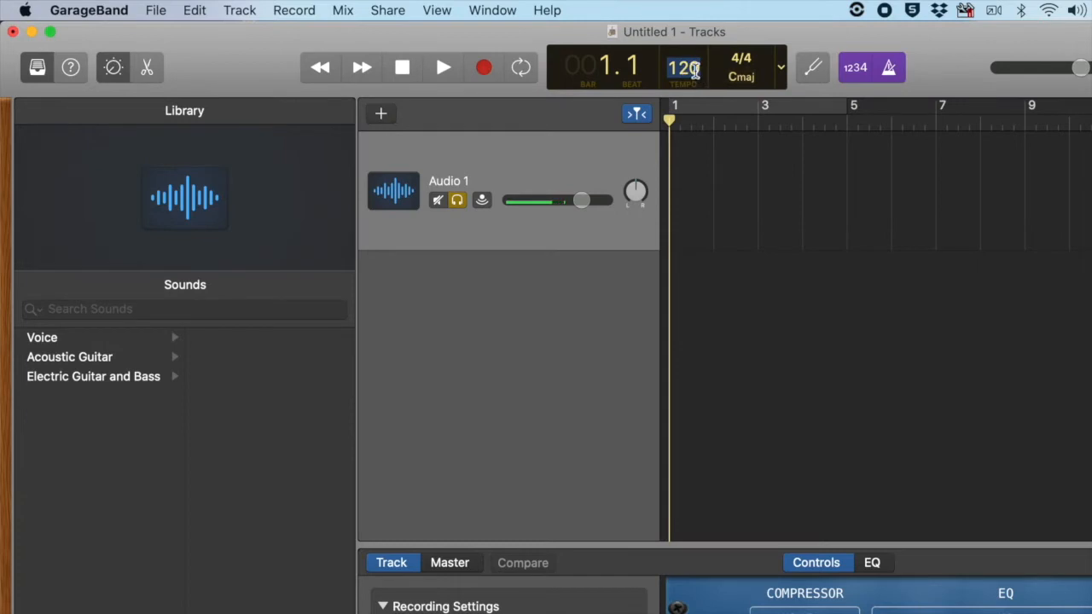
text(90)
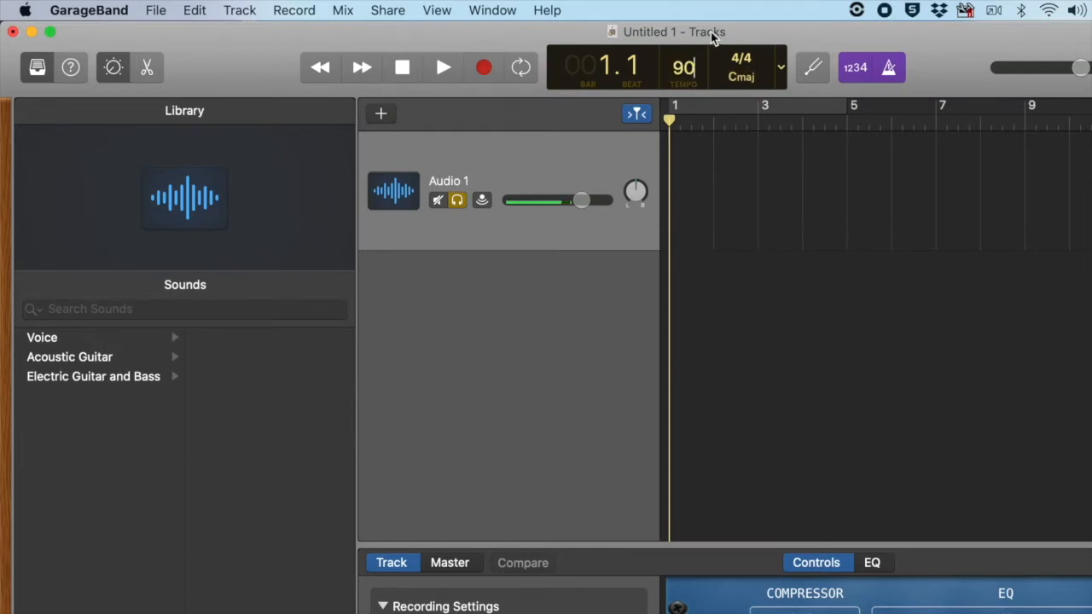
click(732, 174)
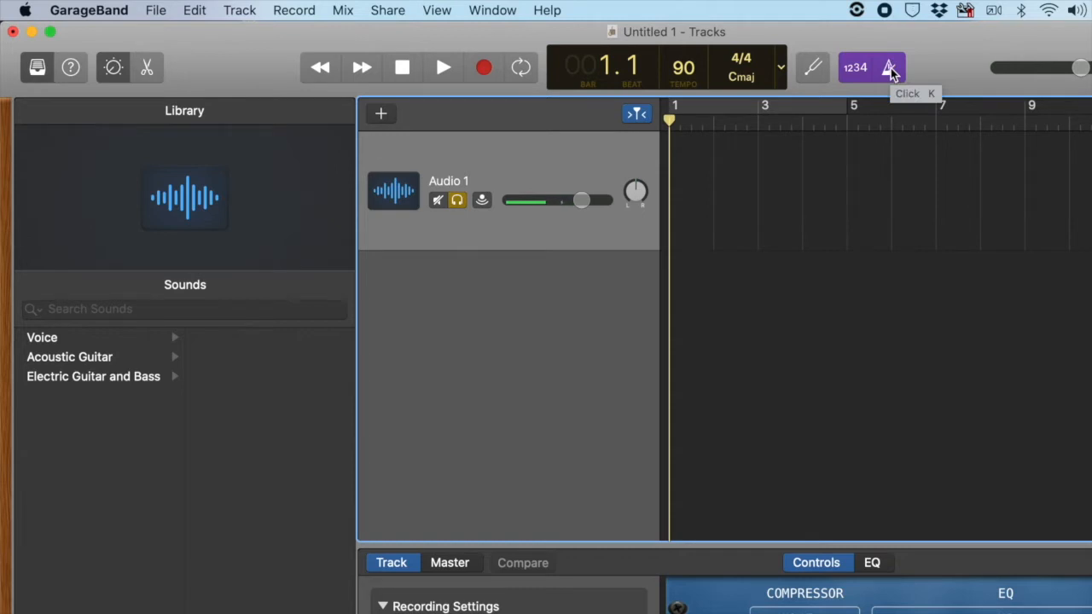
Step: Switch the metronome click off and back on
click(890, 71)
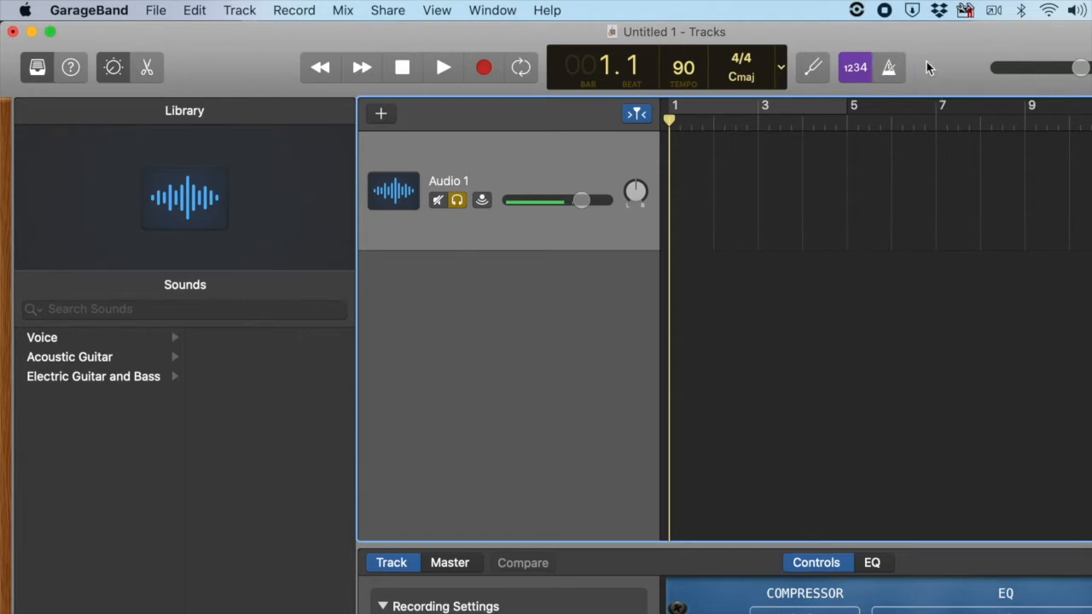
click(884, 74)
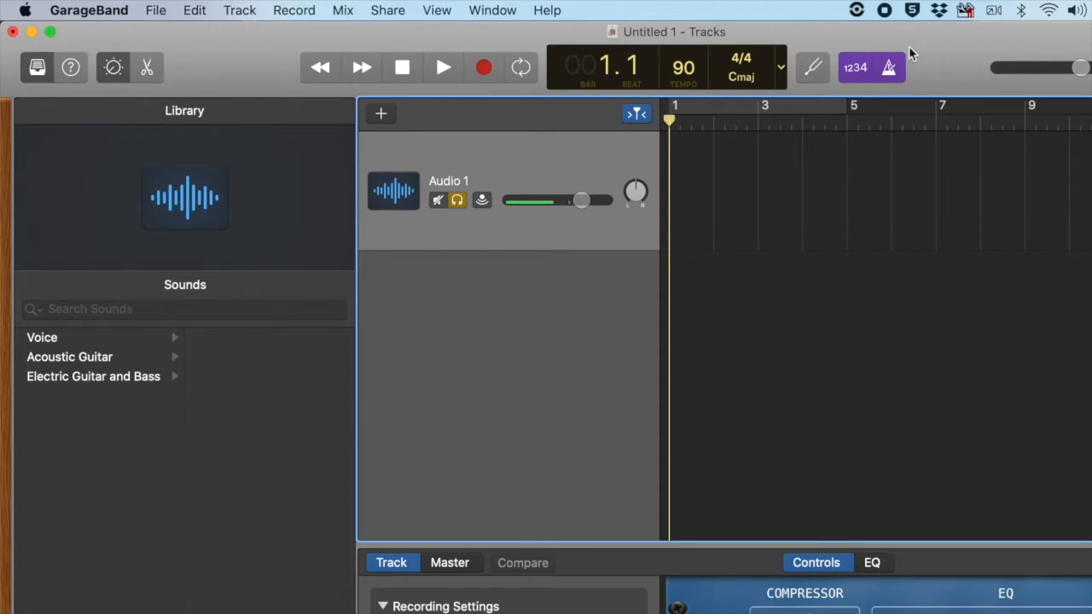
Step: Review the available time signatures, including the custom option, and keep 4/4
click(741, 66)
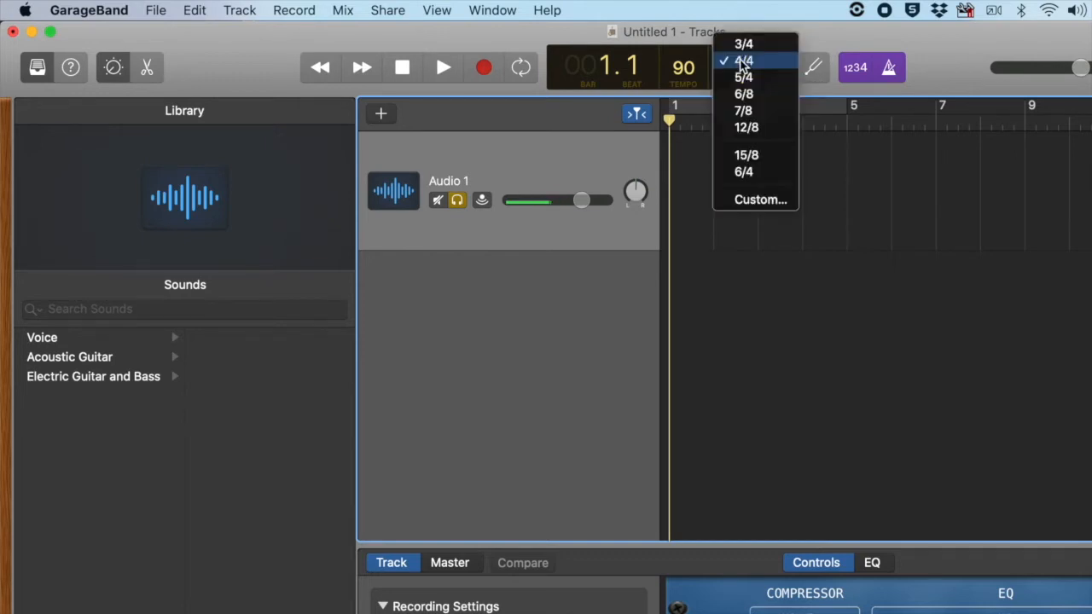
click(742, 62)
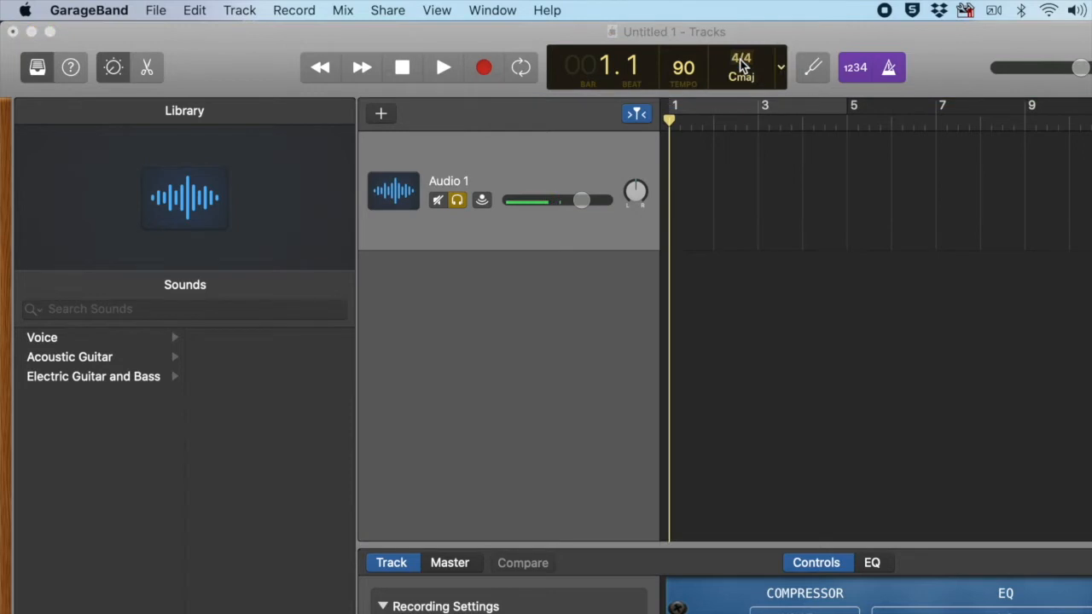
click(741, 66)
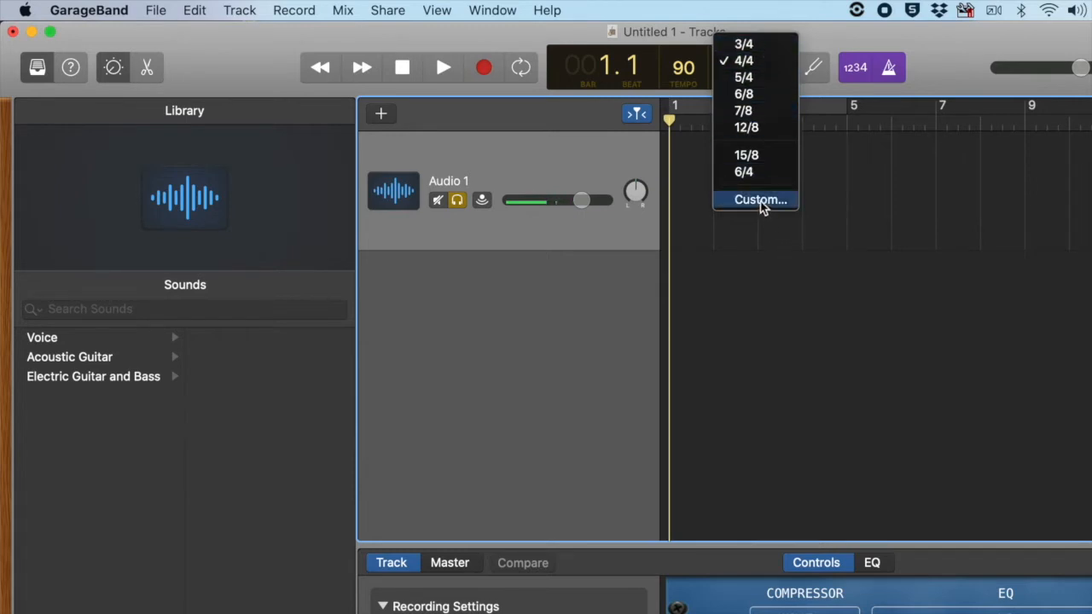
click(825, 45)
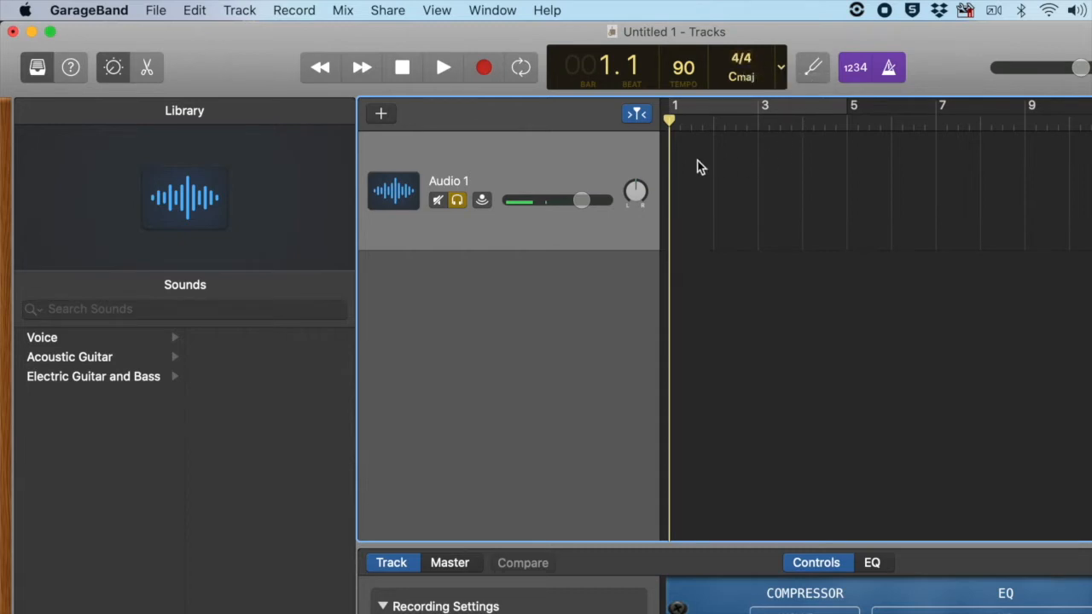
Step: Record a take of about six bars on the Audio 1 track and return the playhead to bar 1
click(483, 67)
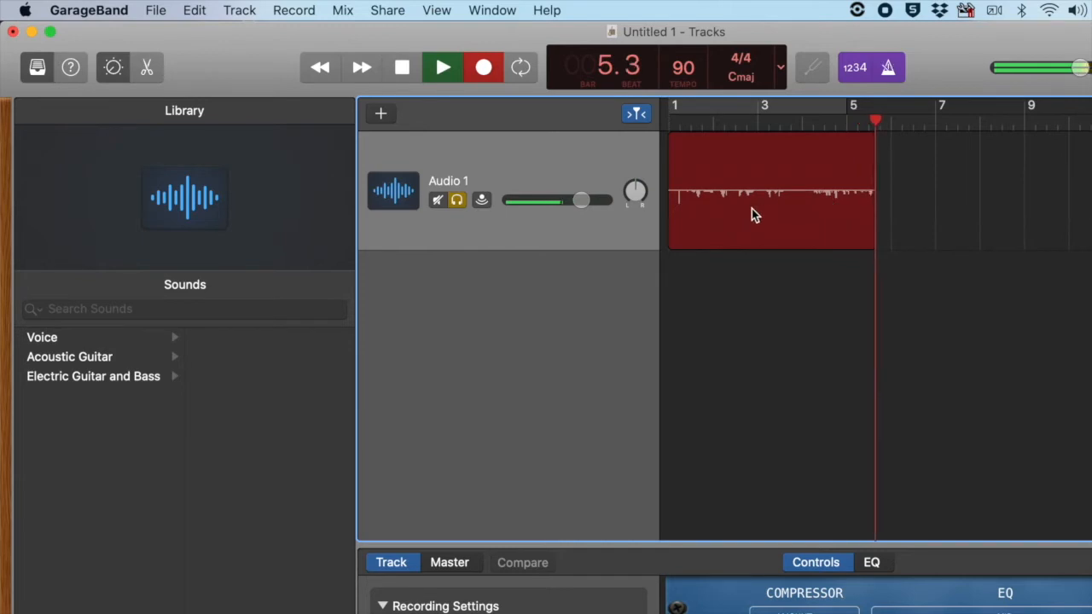
click(482, 68)
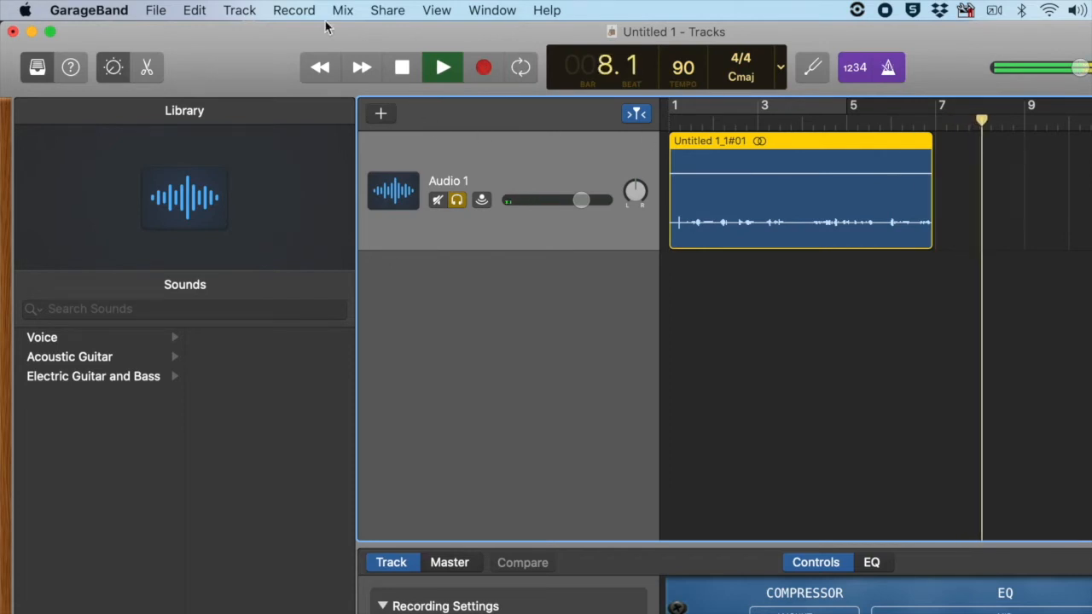
click(403, 66)
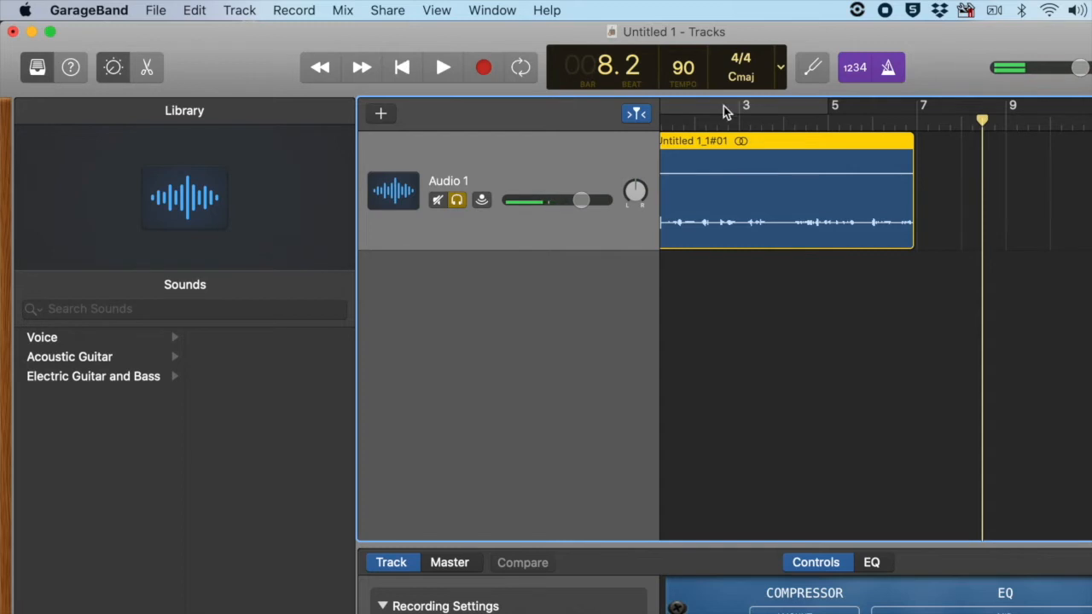
scroll(724, 106, left, 2)
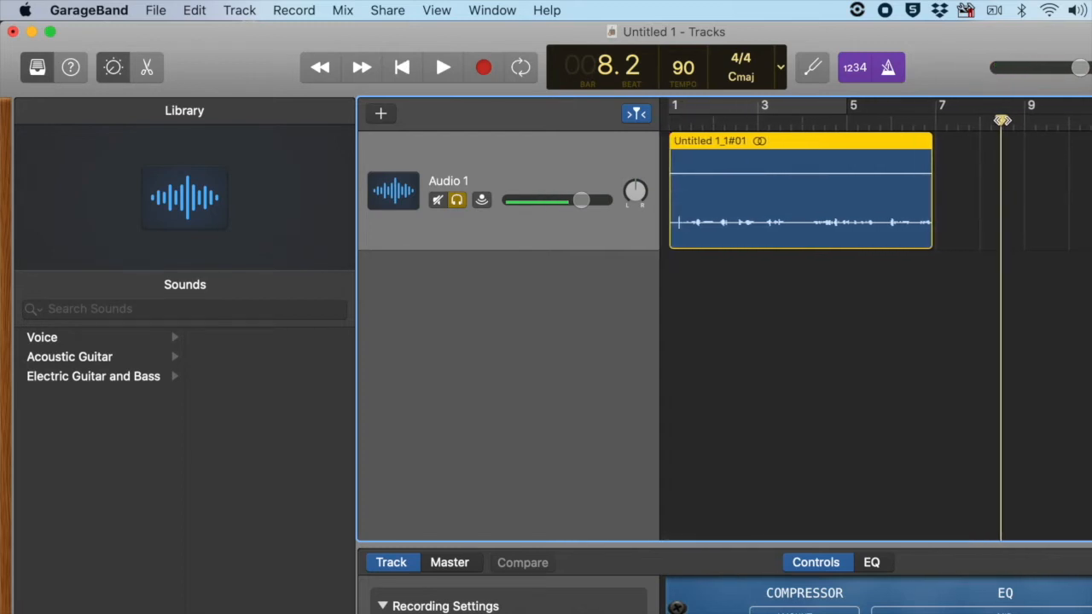
click(672, 124)
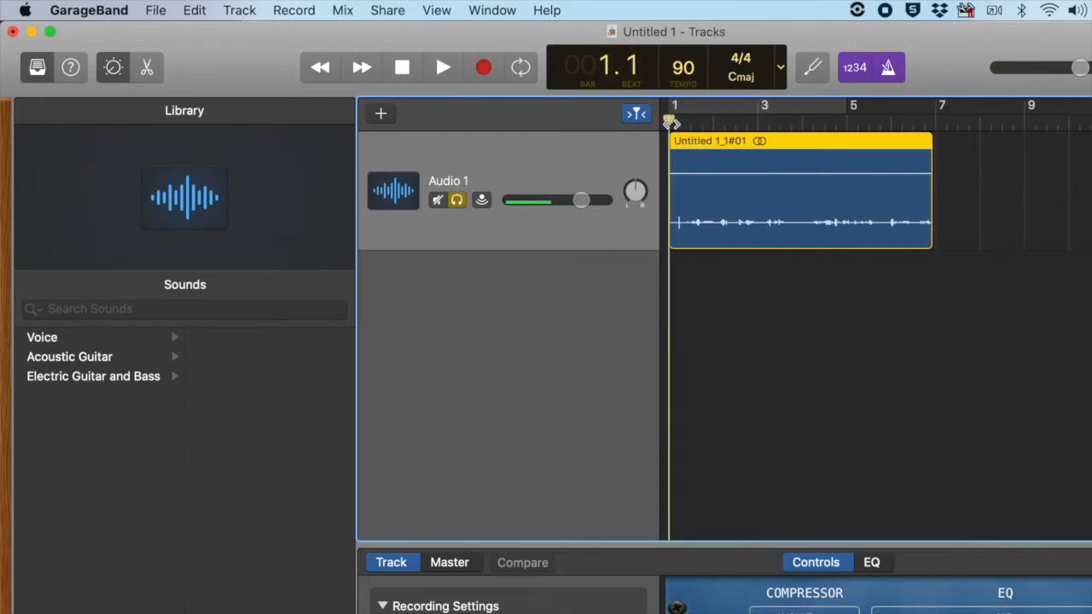
Step: Play back the opening of the recorded take from bar 1 and stop playback
click(443, 70)
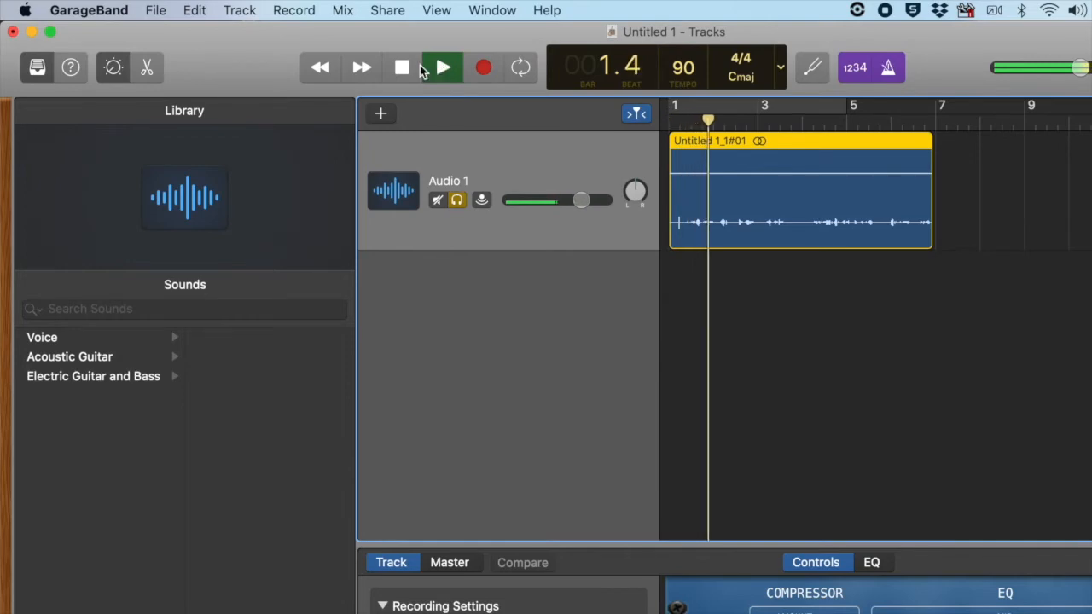
click(403, 69)
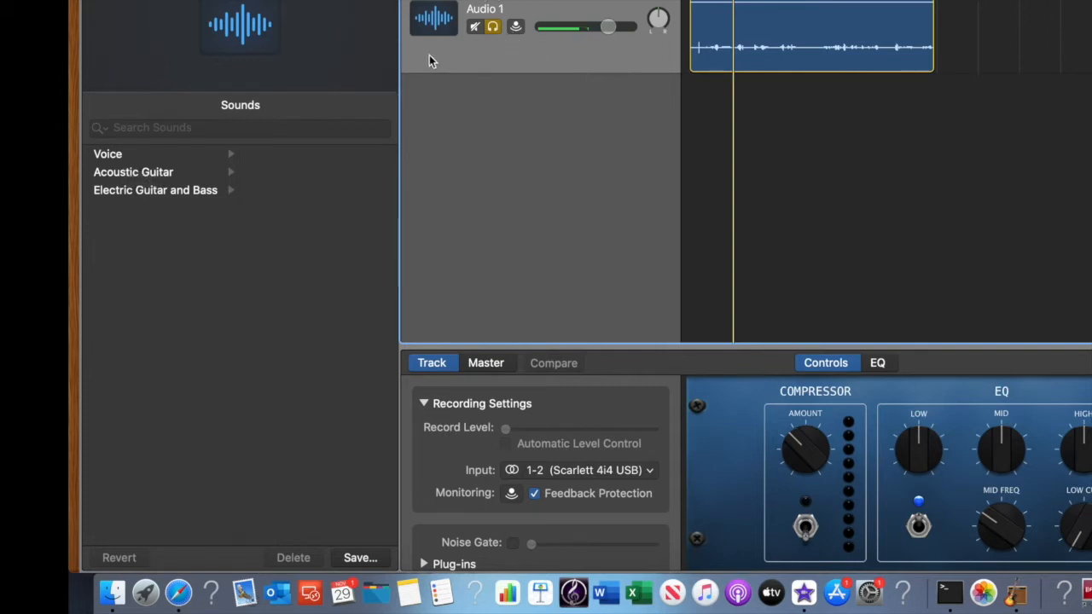
Step: Browse the Voice, Acoustic Guitar, and Electric Guitar and Bass sounds and apply the Classic Vocal voice sound to the recorded track
click(124, 159)
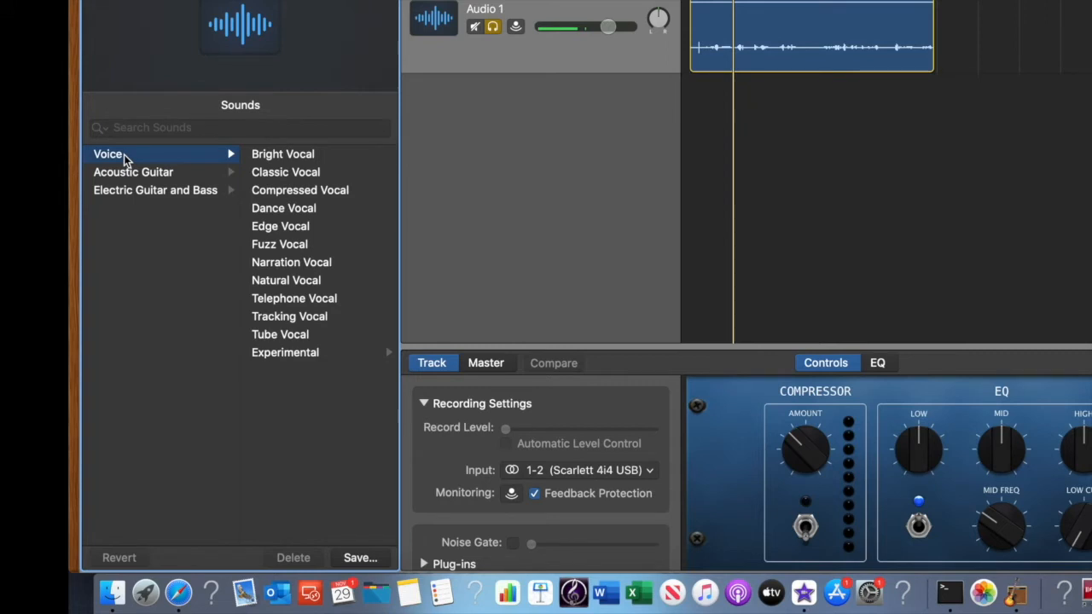
click(190, 178)
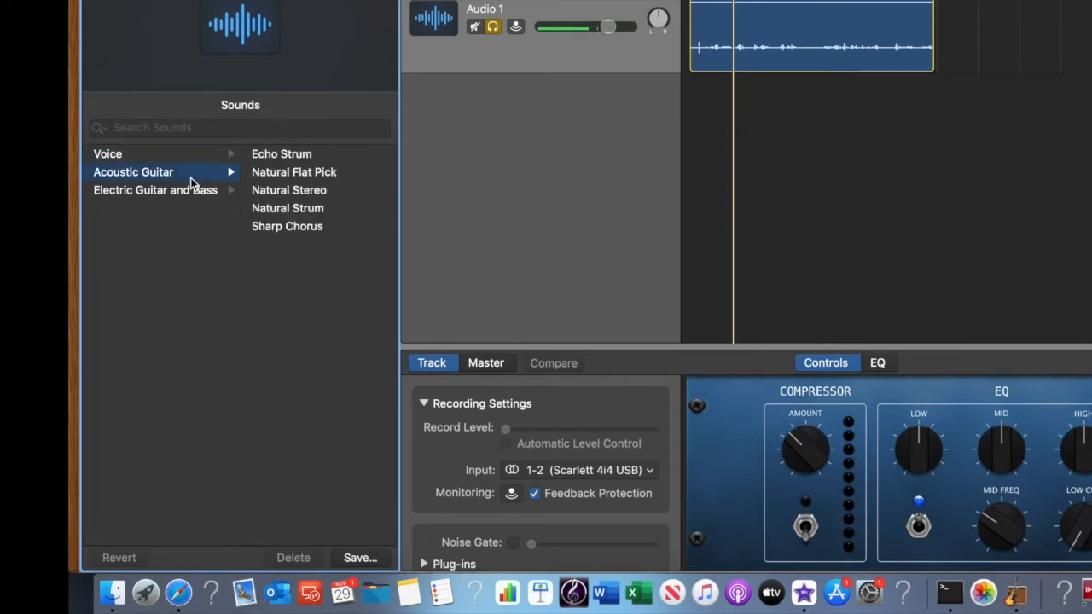
click(180, 192)
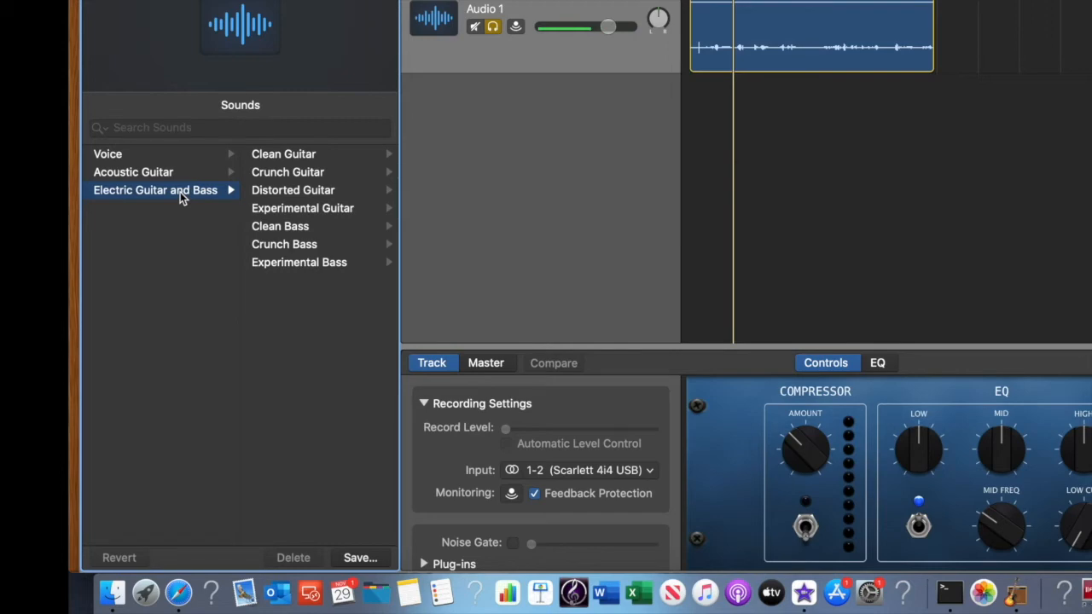
click(149, 154)
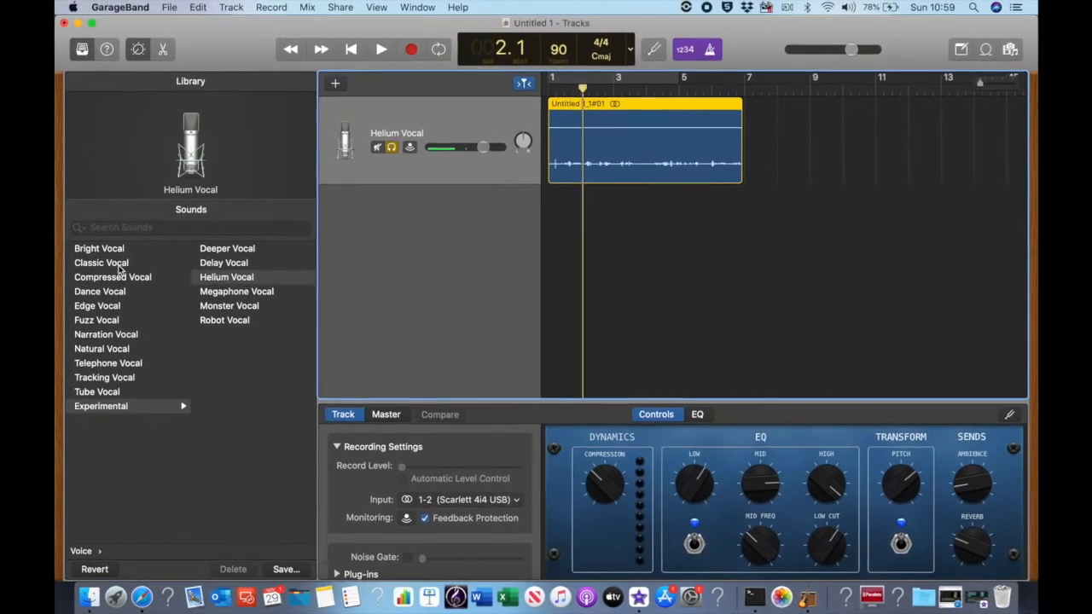
click(123, 247)
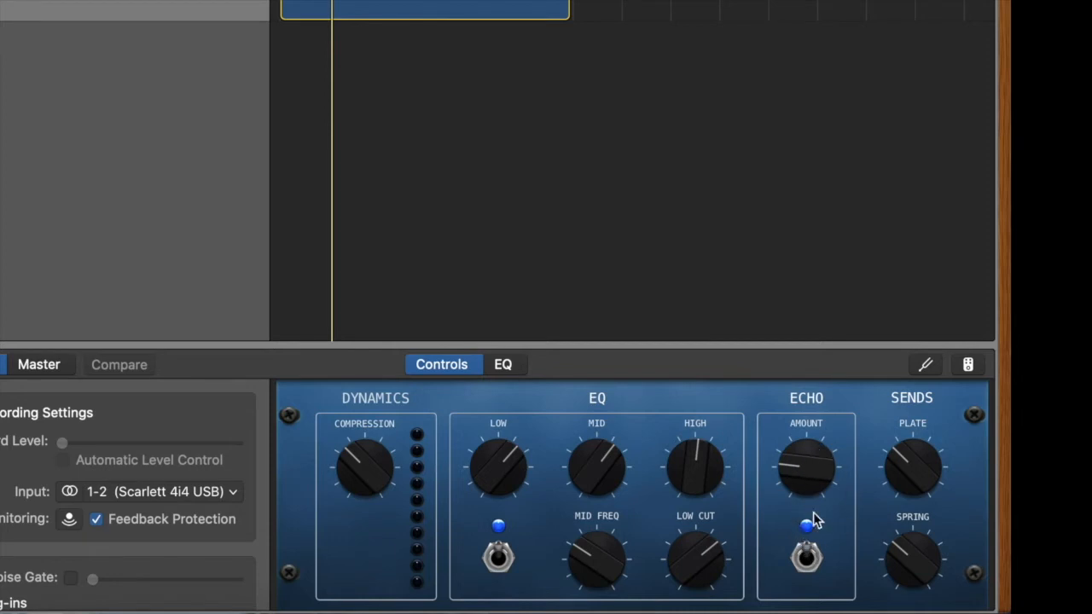
Step: Toggle the Classic Vocal track's echo effect and adjust its echo amount
click(806, 553)
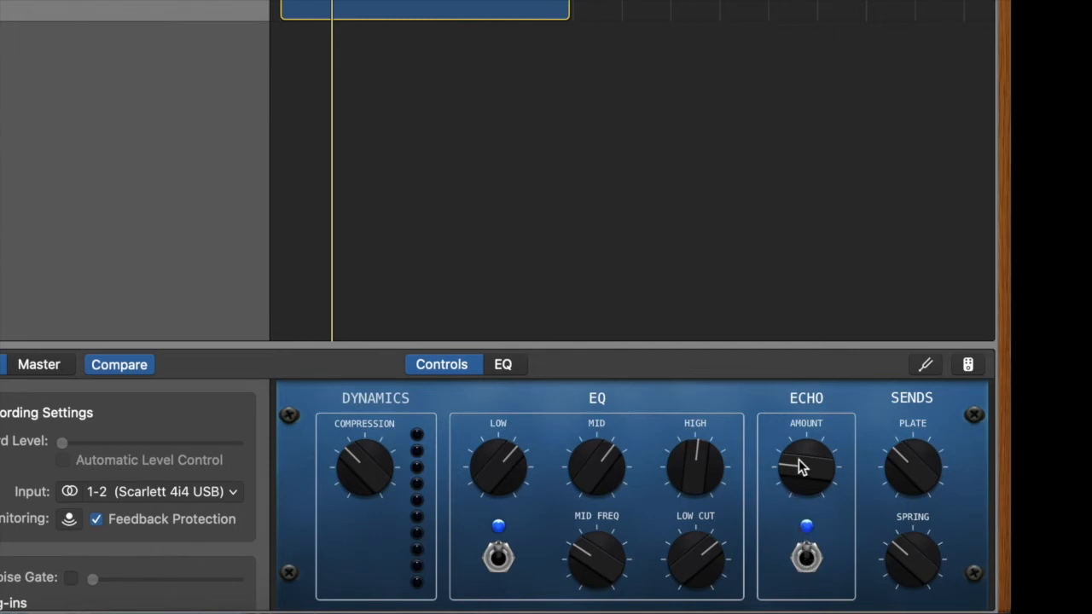
drag(781, 468, 831, 459)
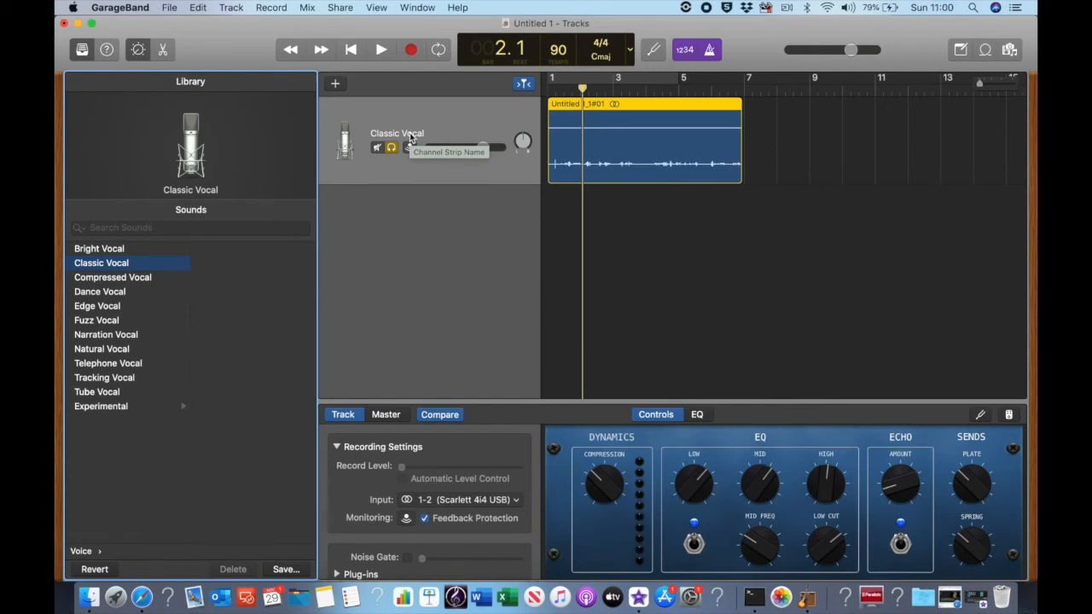
Step: Add a second audio track for microphone or line recording, using Input 1 + 2
click(438, 117)
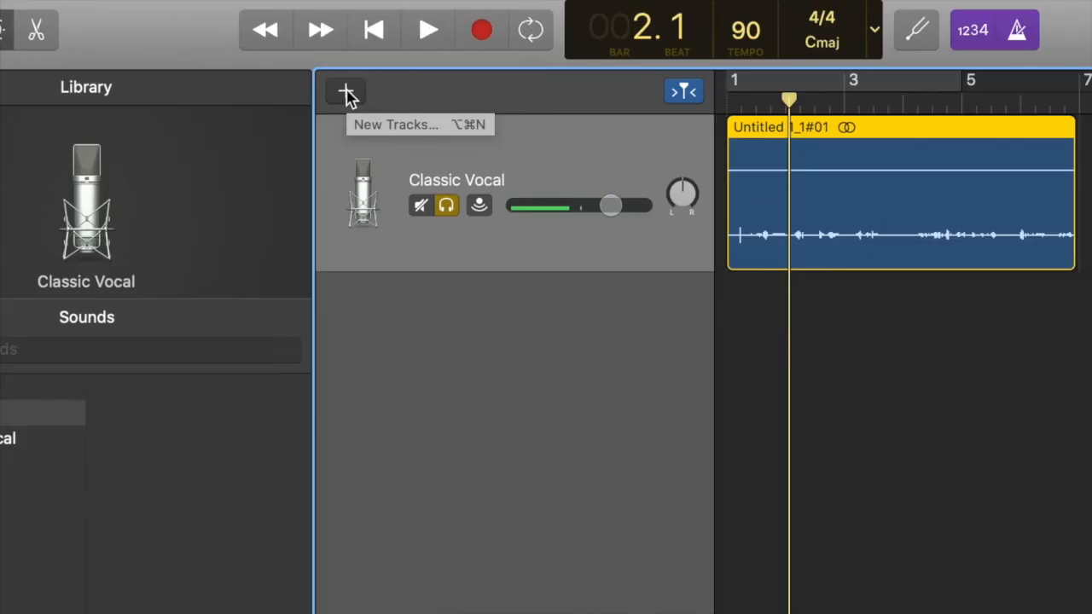
click(332, 94)
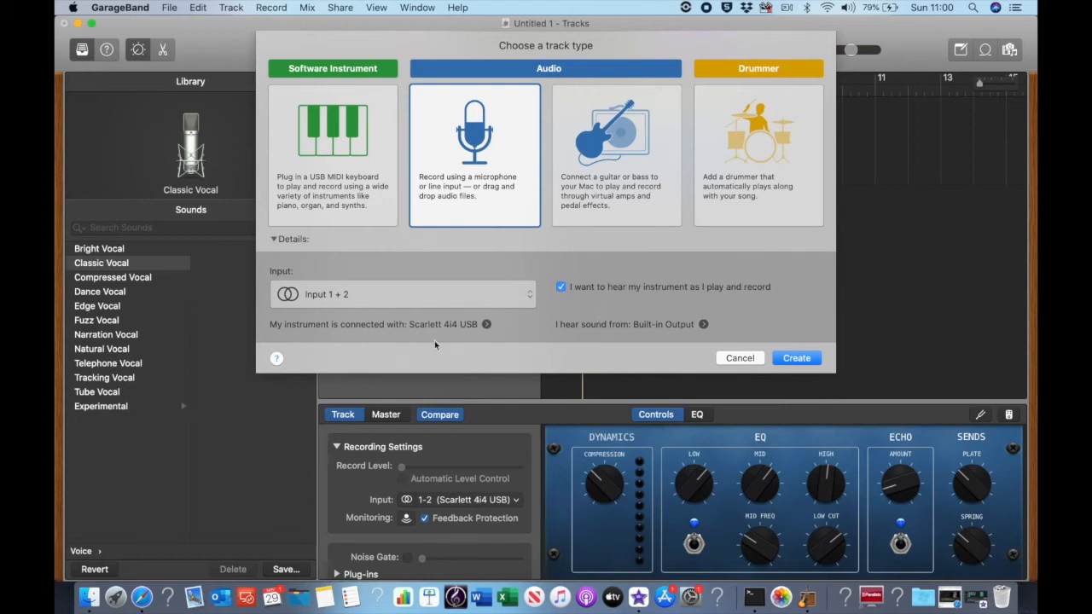
click(786, 357)
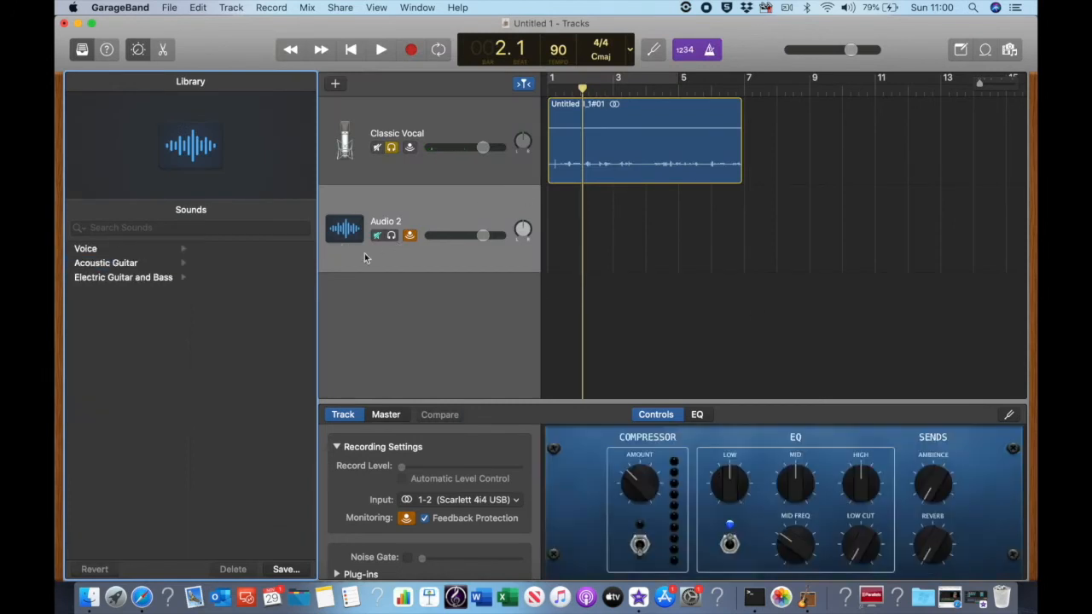
Step: Solo the Audio 2 track and turn off its input monitoring
click(390, 236)
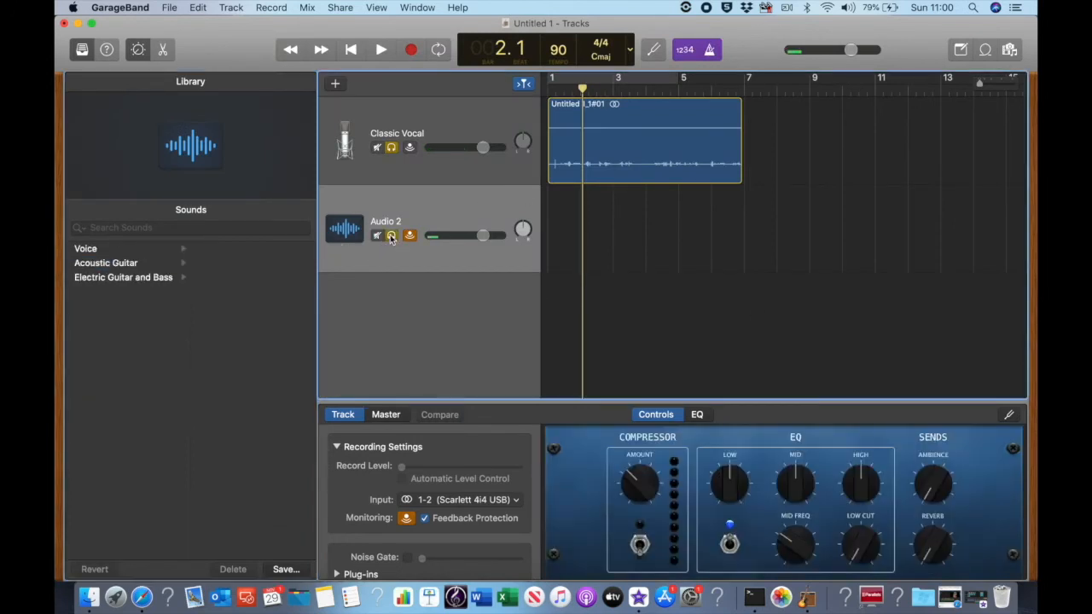
click(409, 236)
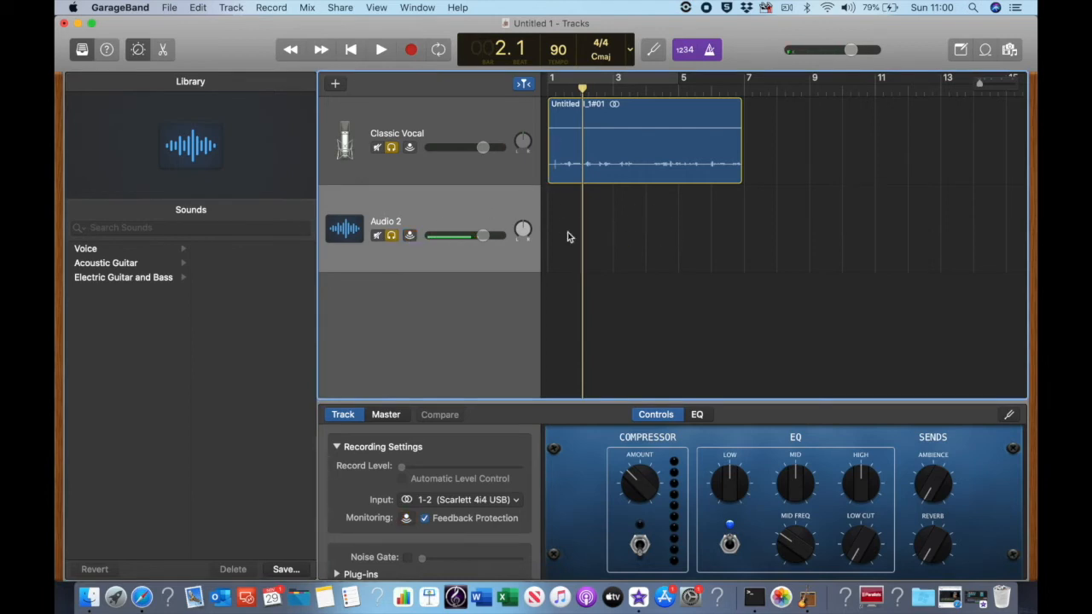
Step: Record a trial take of about three bars on Audio 2 from bar 1 and delete the new region
click(551, 86)
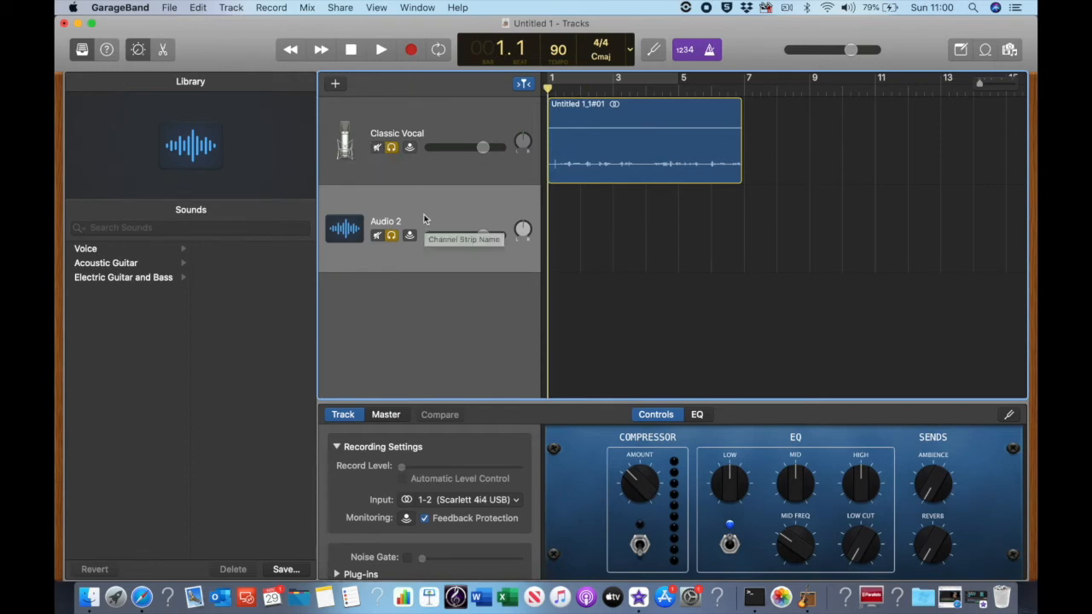
click(410, 50)
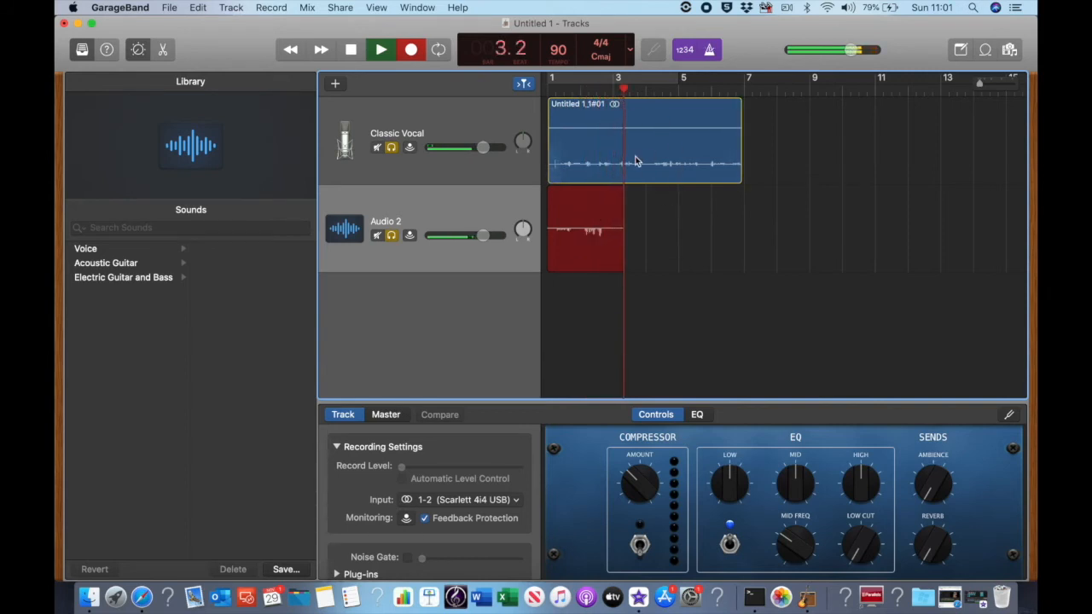
click(350, 50)
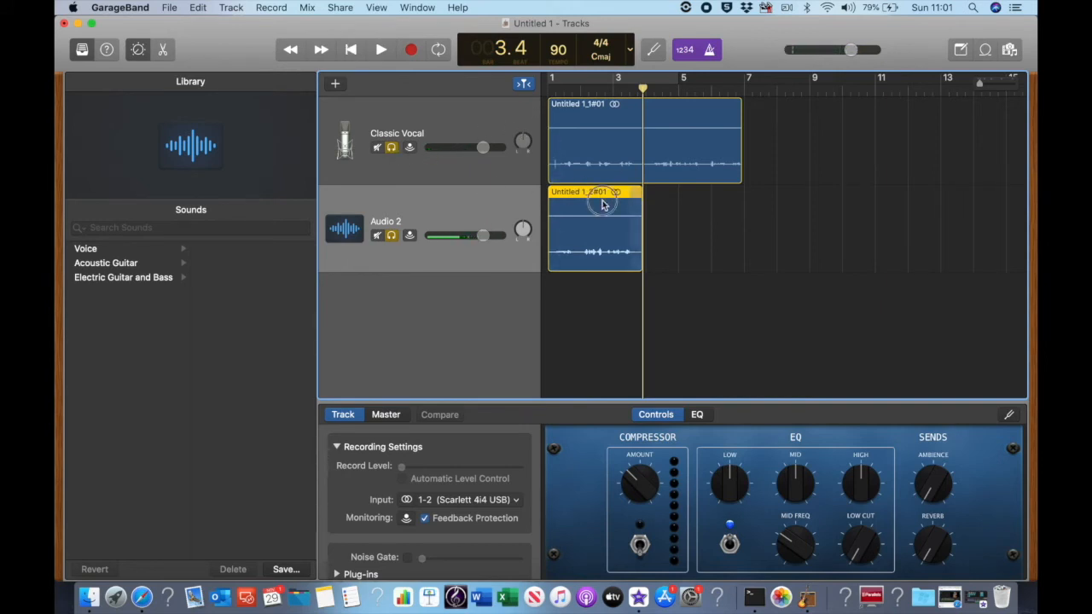
key(Delete)
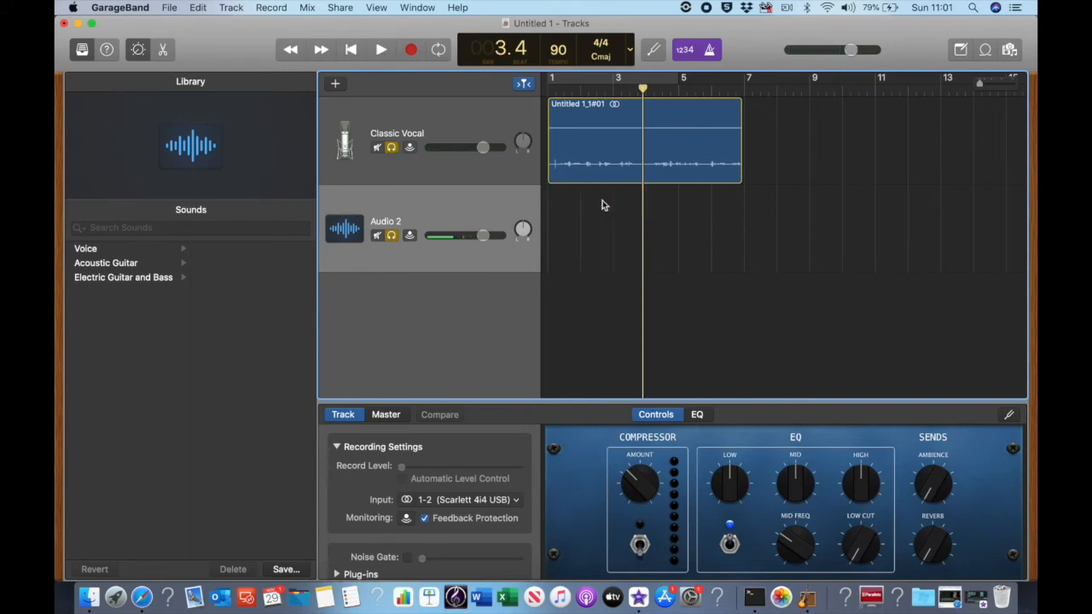
Step: Mute the Classic Vocal track and record a take of about two bars on Audio 2 from bar 1
click(377, 148)
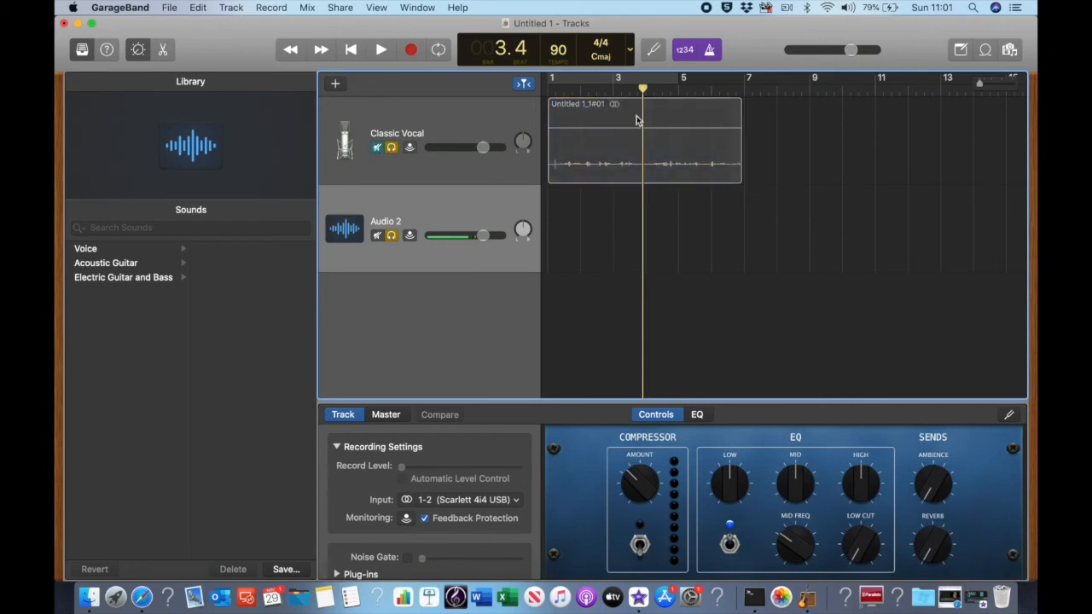
click(550, 96)
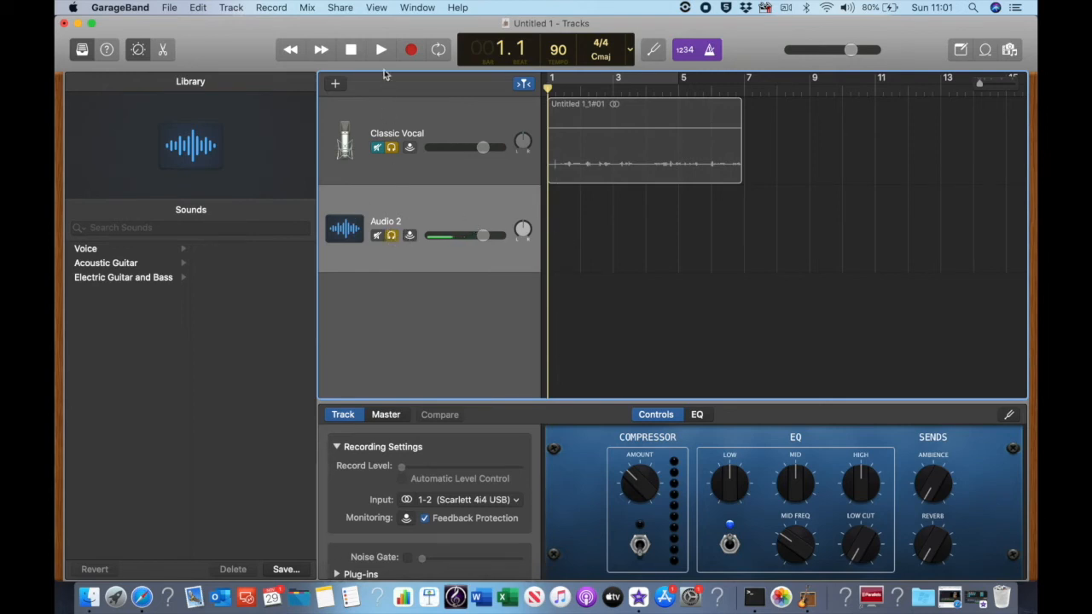
click(411, 51)
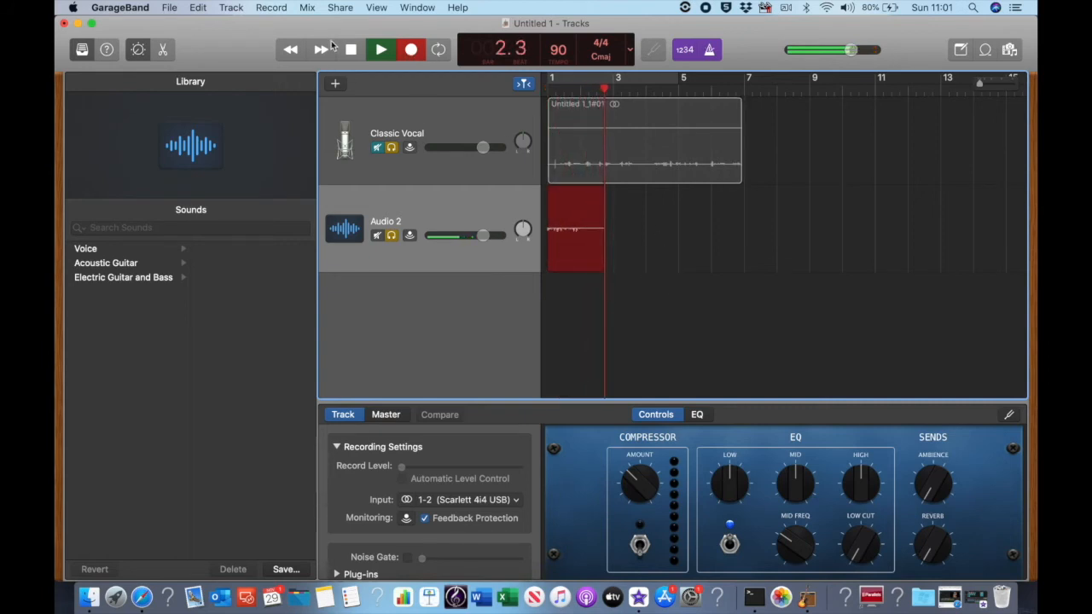
click(351, 48)
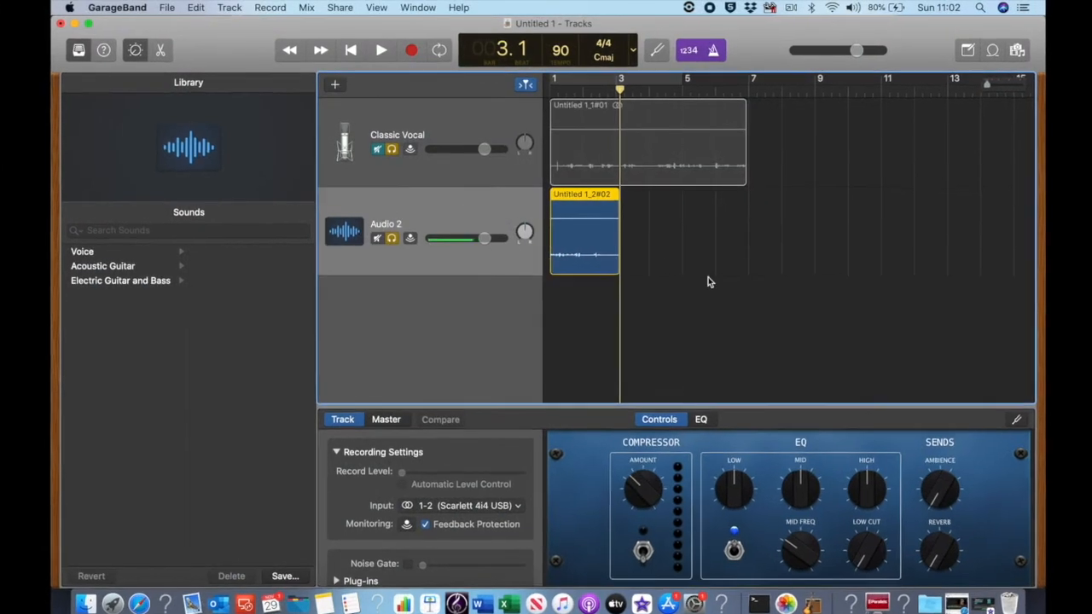
Step: Start sharing the song to Music and replace "Untitled 1" in its title so it reads "Tutorial - 29/11/2020, 11.02"
click(330, 9)
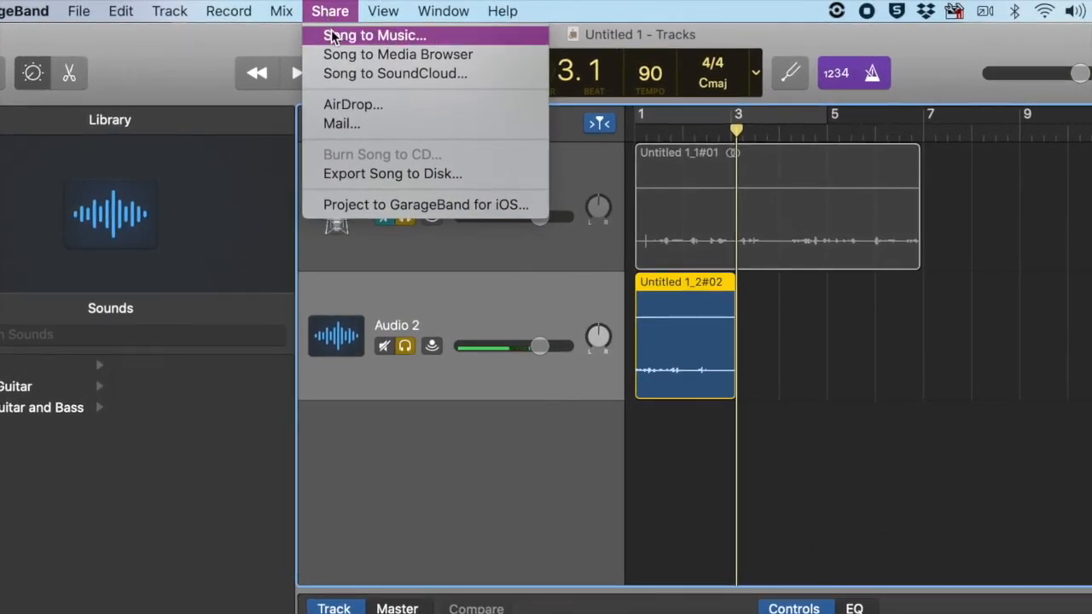
click(444, 36)
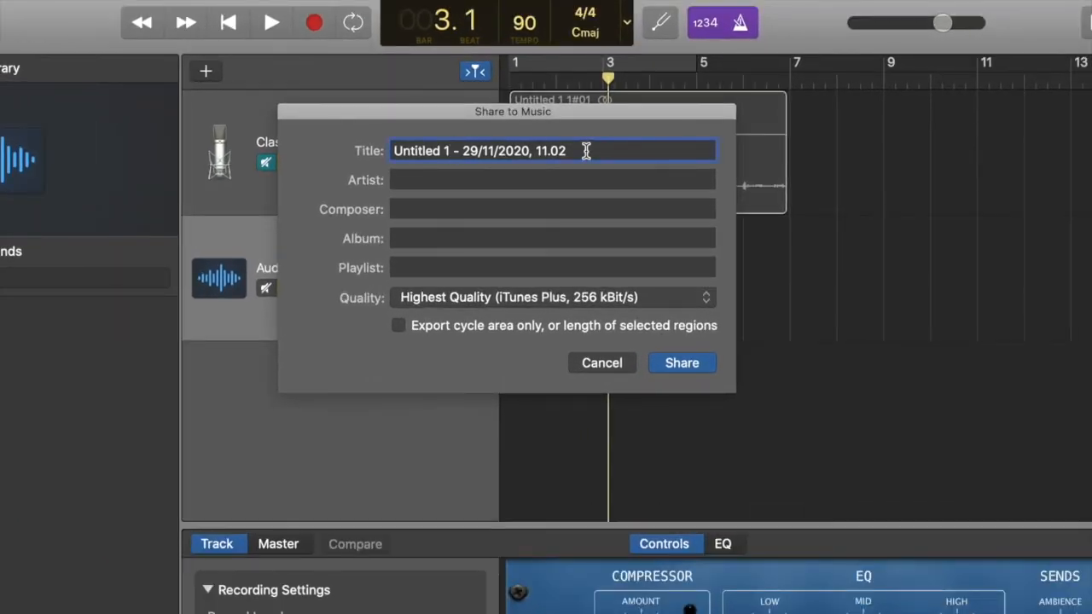
key(BackSpace)
key(BackSpace)
key(BackSpace)
key(BackSpace)
key(BackSpace)
key(BackSpace)
key(BackSpace)
key(BackSpace)
key(BackSpace)
key(BackSpace)
text(Tutorial)
Step: Enter the artist's name and the album "Demos", and share the song to Music at Highest Quality (iTunes Plus, 256 kBit/s)
click(424, 176)
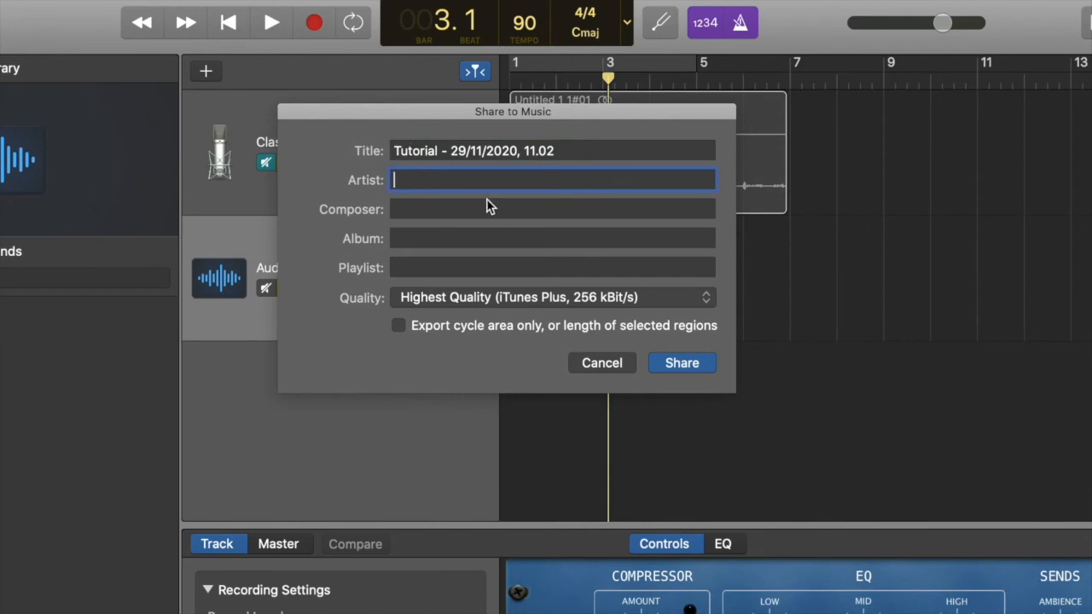
text(Georgie)
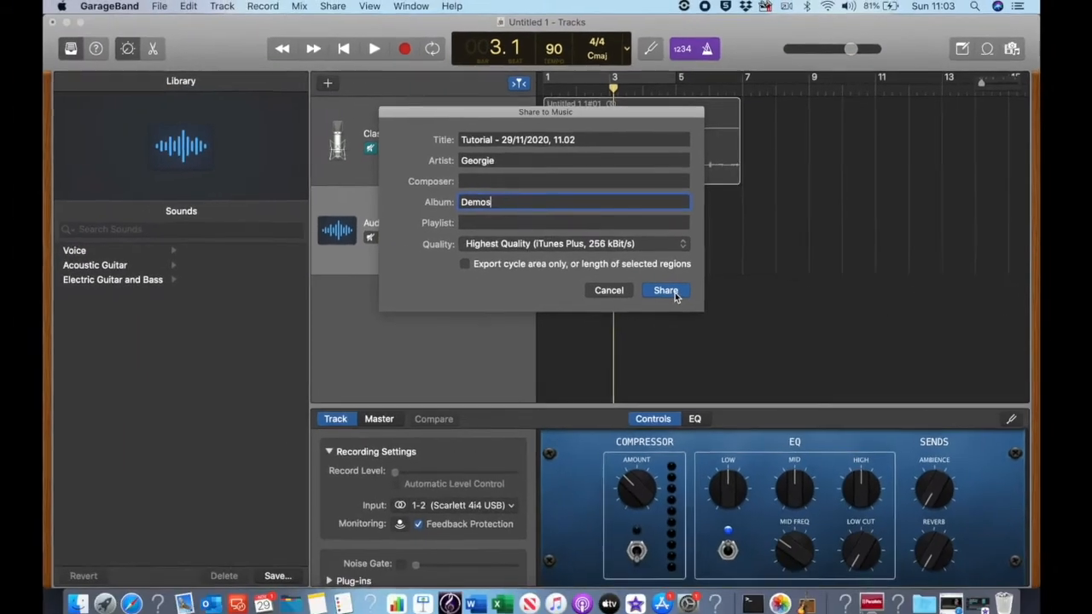
click(675, 292)
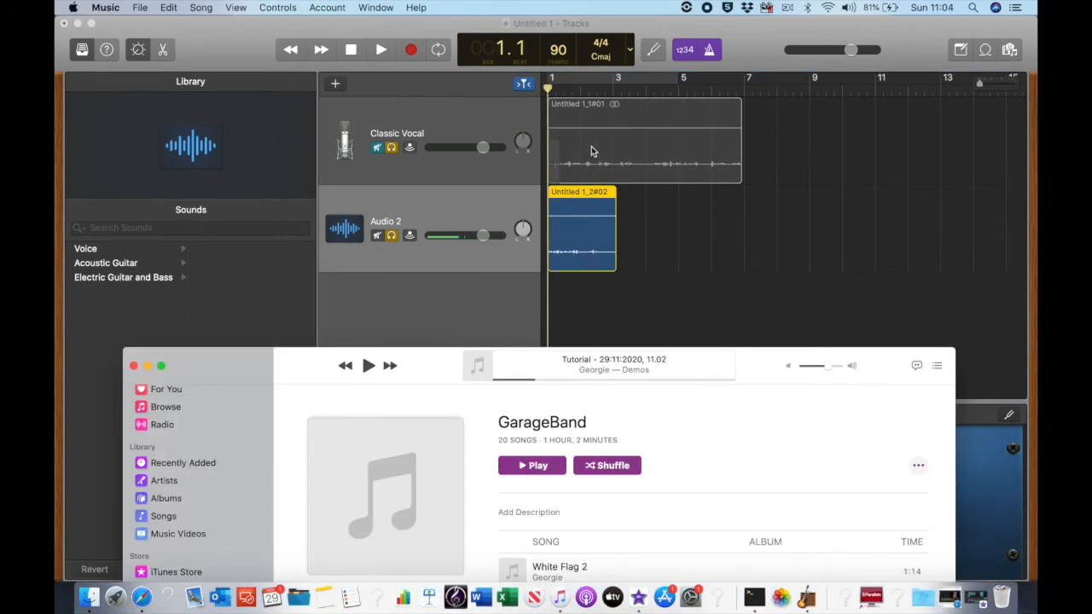
Step: Unmute the Classic Vocal track, and minimize the Music window to return to the GarageBand project
click(380, 157)
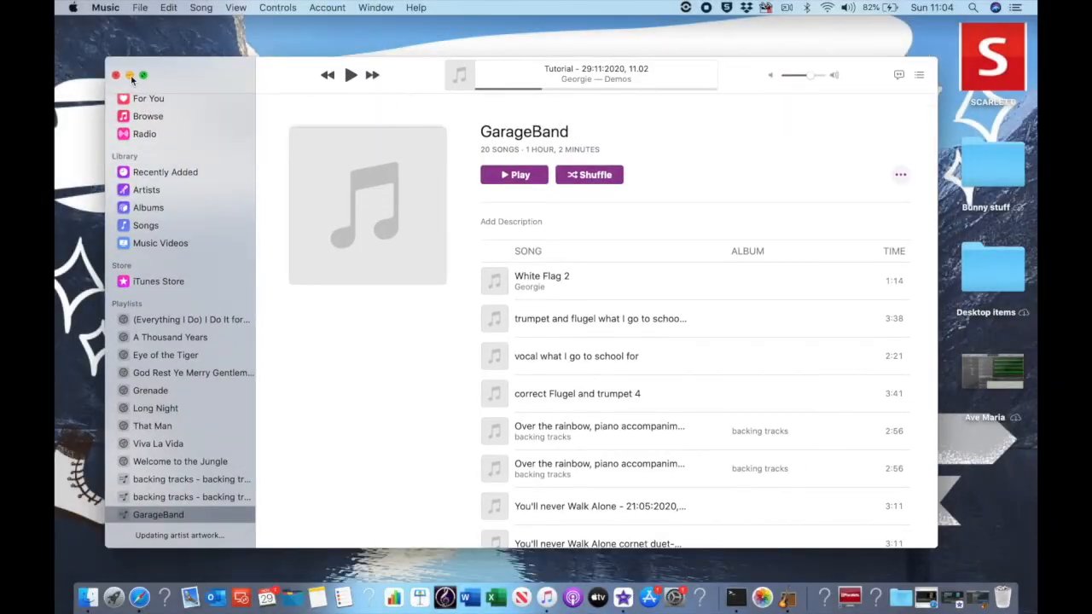
click(130, 75)
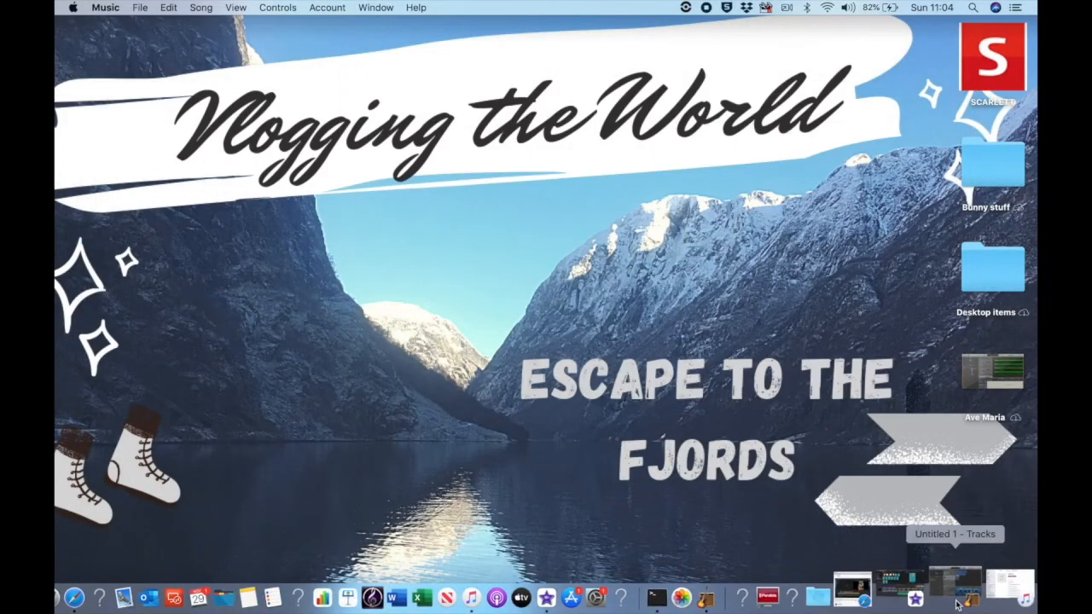
click(963, 600)
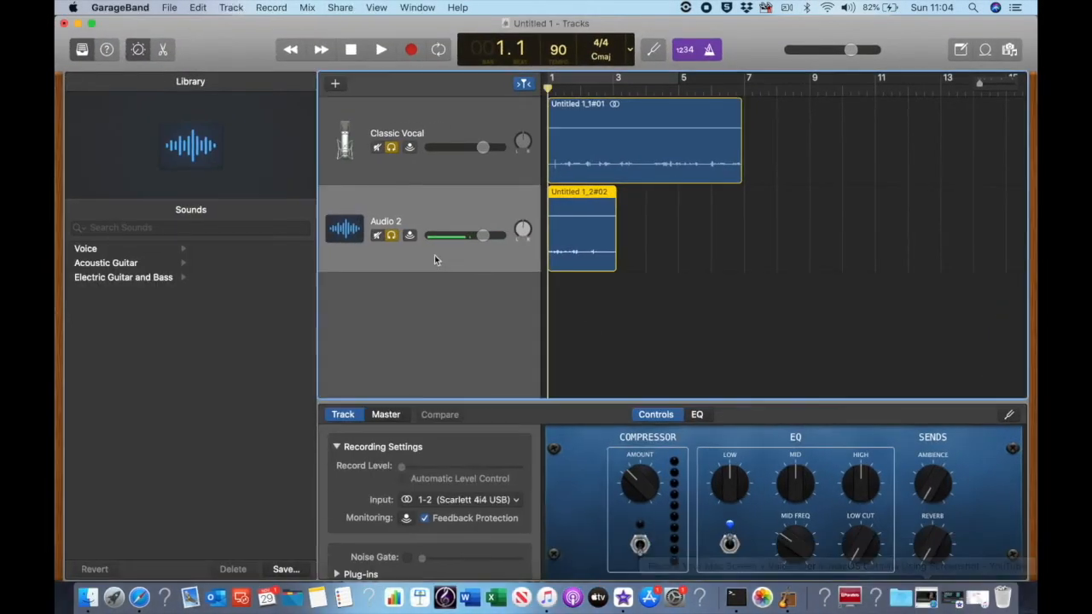
Step: Turn off the metronome click and the count-in
click(708, 52)
click(687, 54)
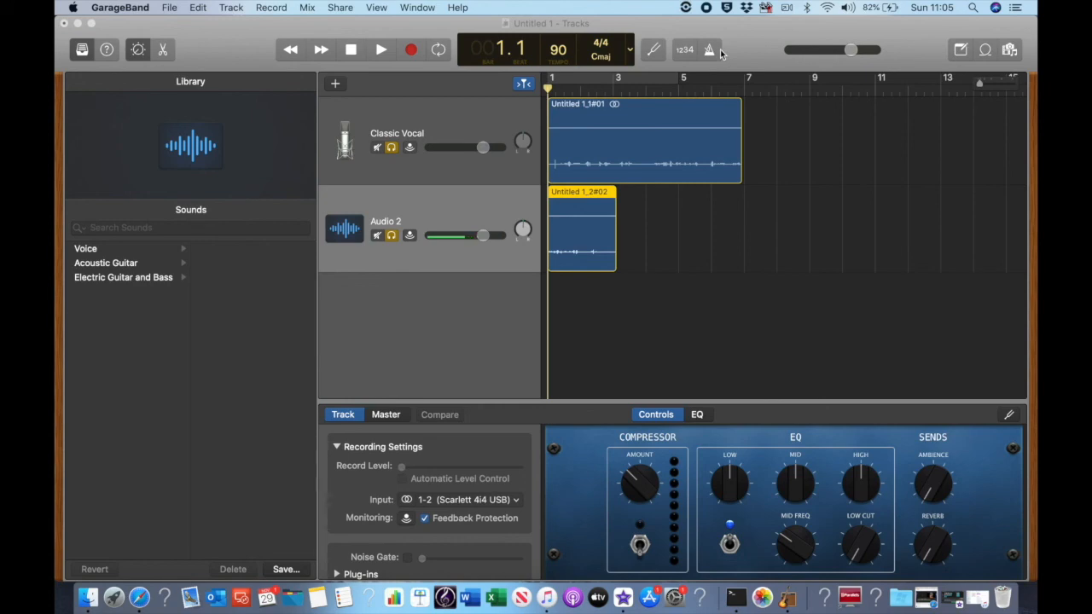
Step: Minimize the GarageBand project, and reopen the Music window briefly before minimizing it too
click(78, 26)
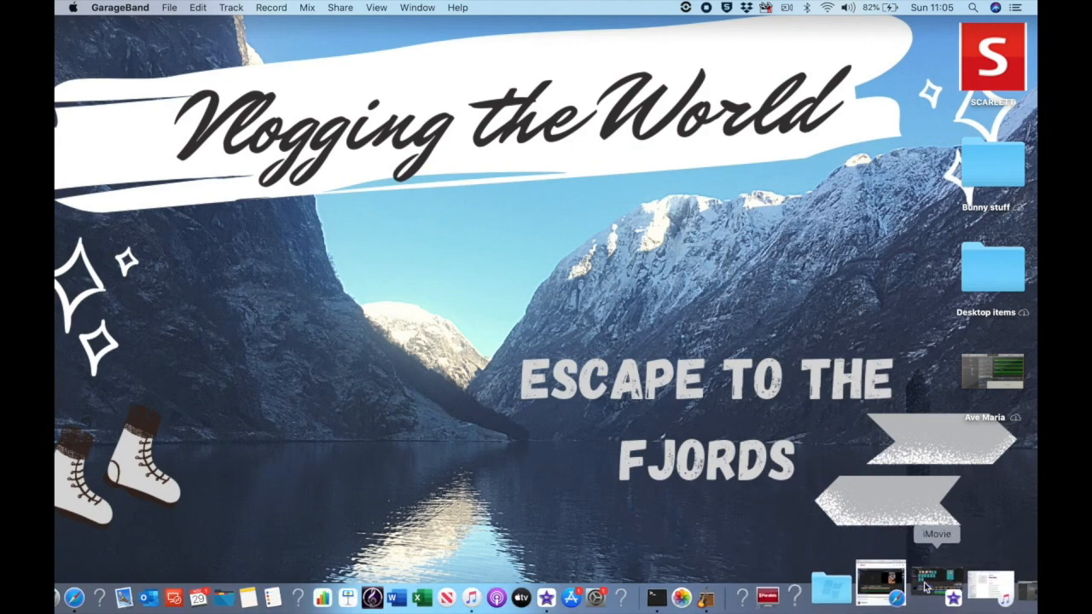
click(954, 581)
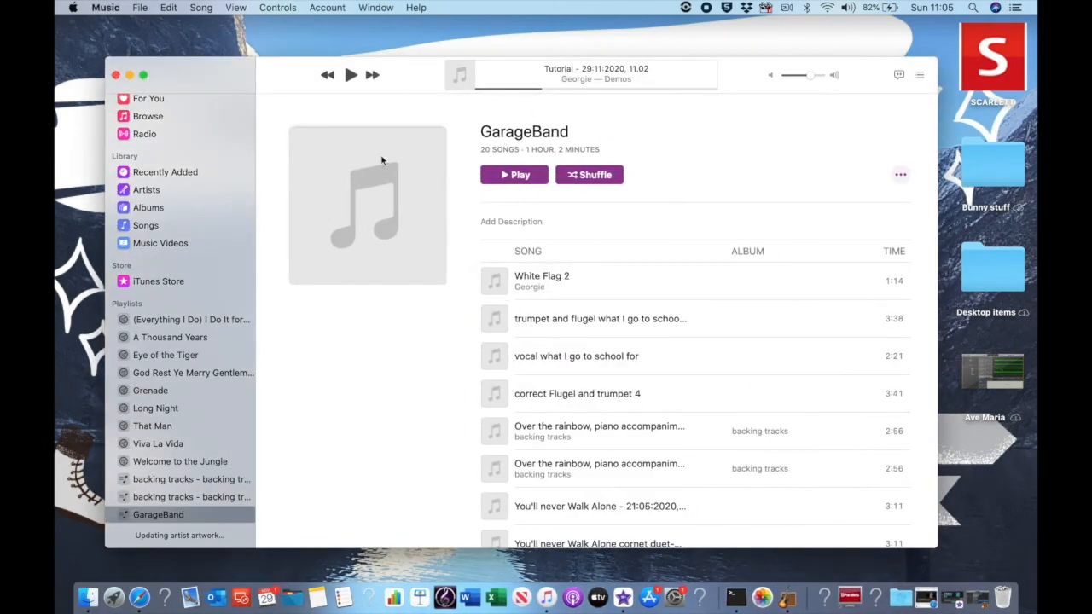
click(129, 75)
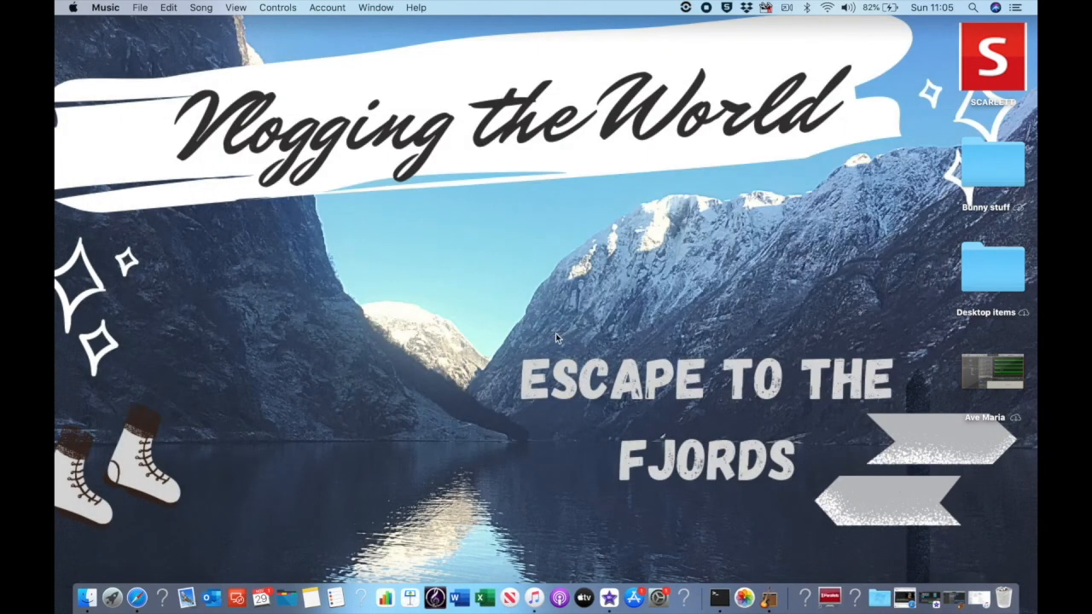